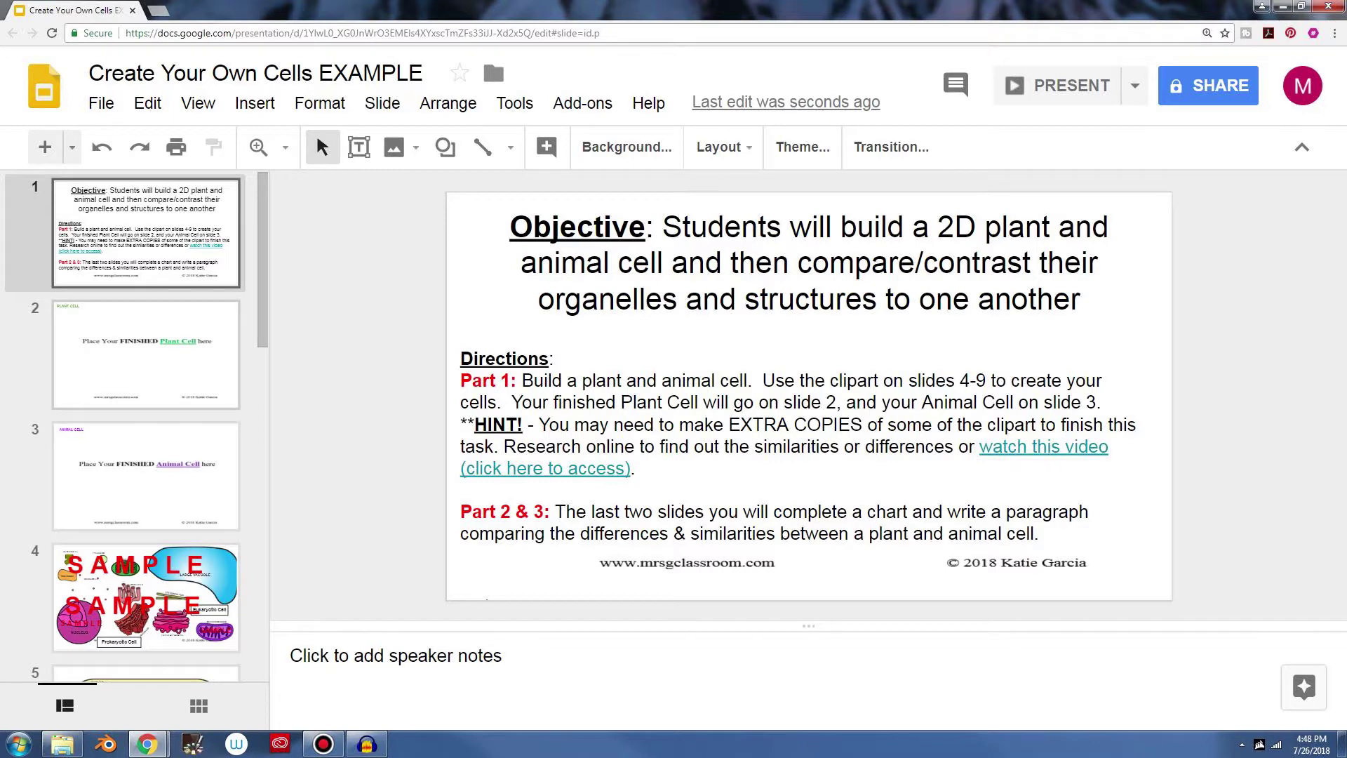
Step: Preview the Plant Cell and Animal Cell slides, then return to the Objective slide
{"action": "key", "text": "Down"}
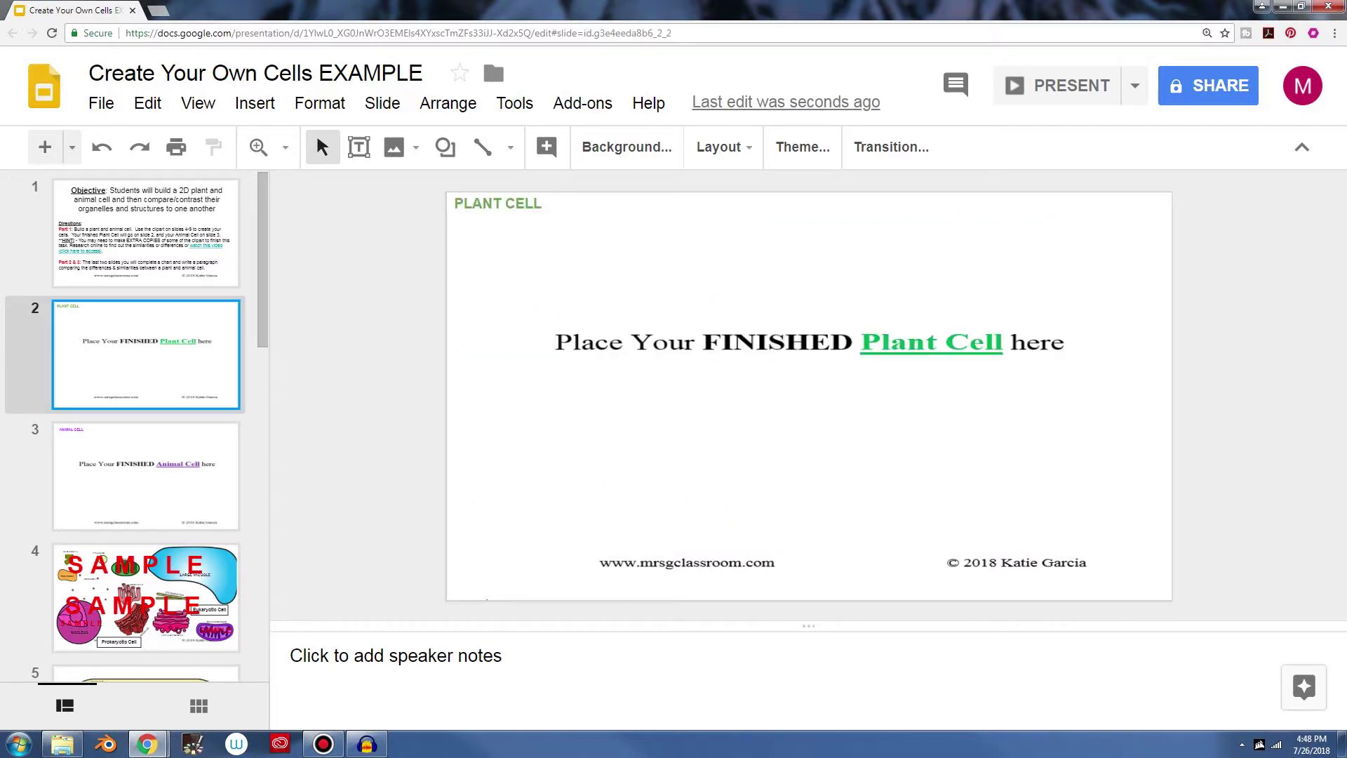
{"action": "key", "text": "Down"}
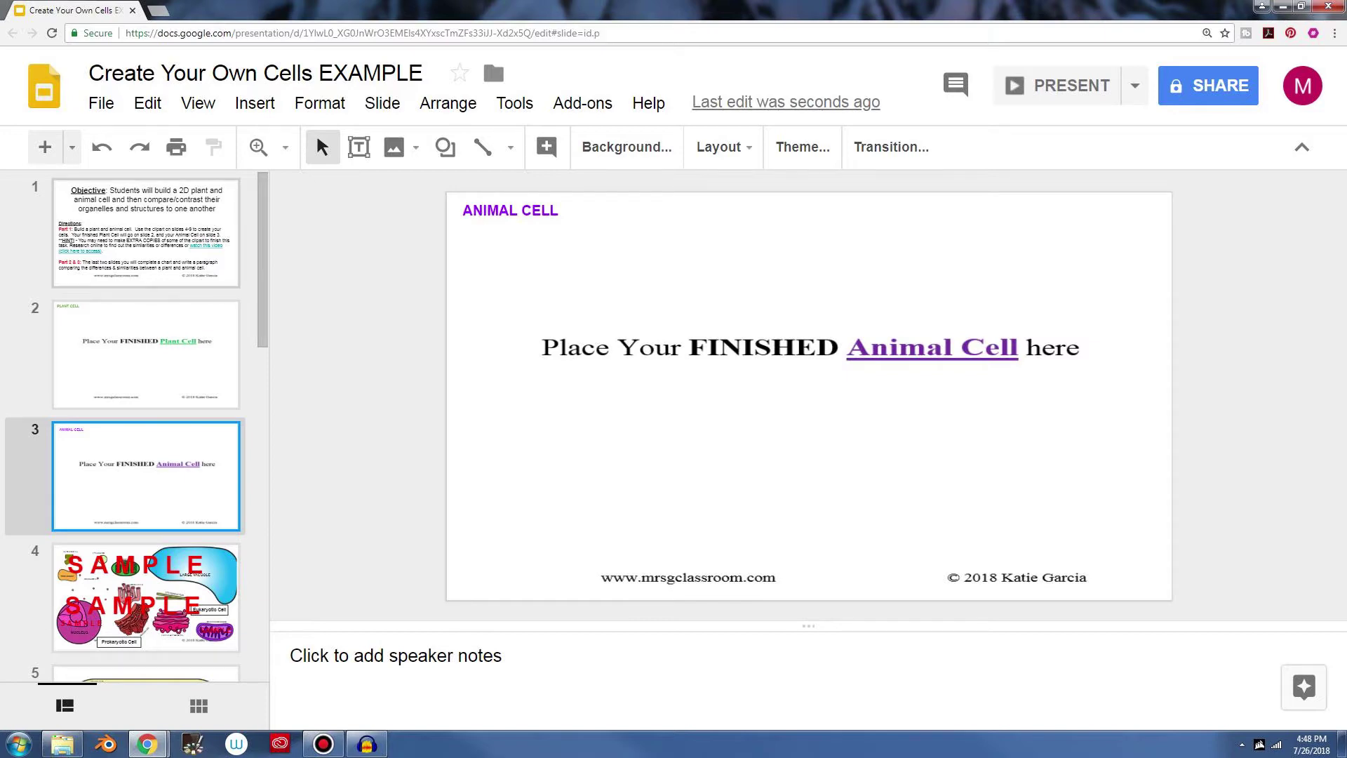
{"action": "key", "text": "Home"}
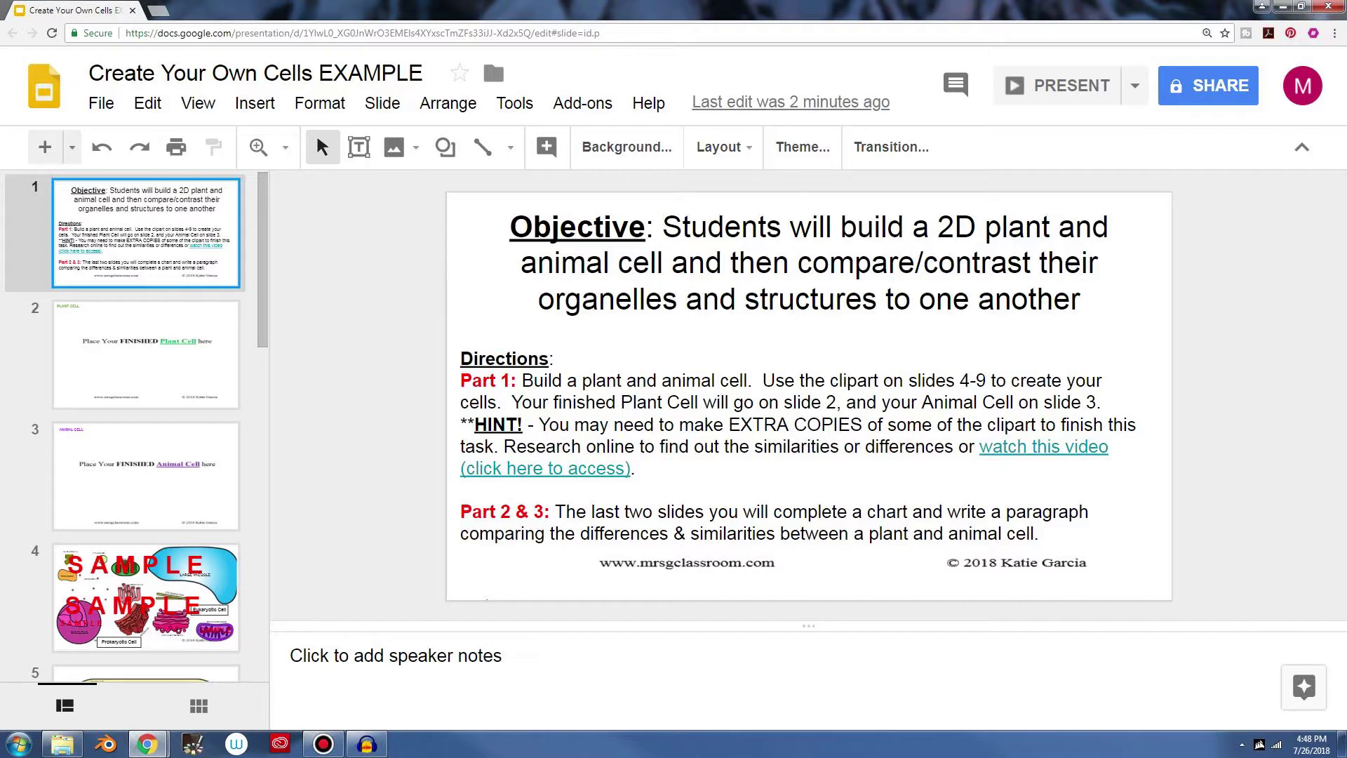
Step: Look through the clip art slides 4 to 9, then bring up slide 4's organelle clip art
{"action": "key", "text": "Down"}
{"action": "key", "text": "Down"}
{"action": "key", "text": "Down"}
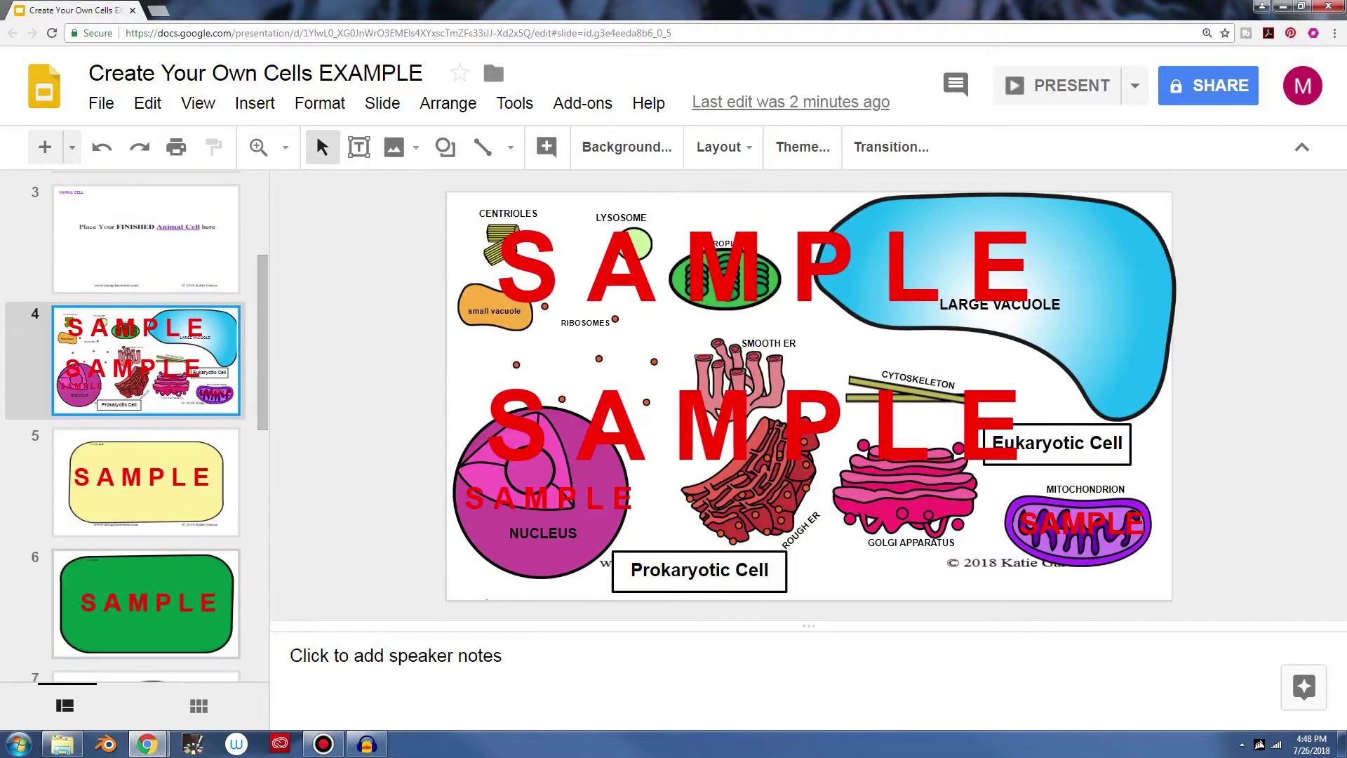
{"action": "key", "text": "Down"}
{"action": "key", "text": "Down"}
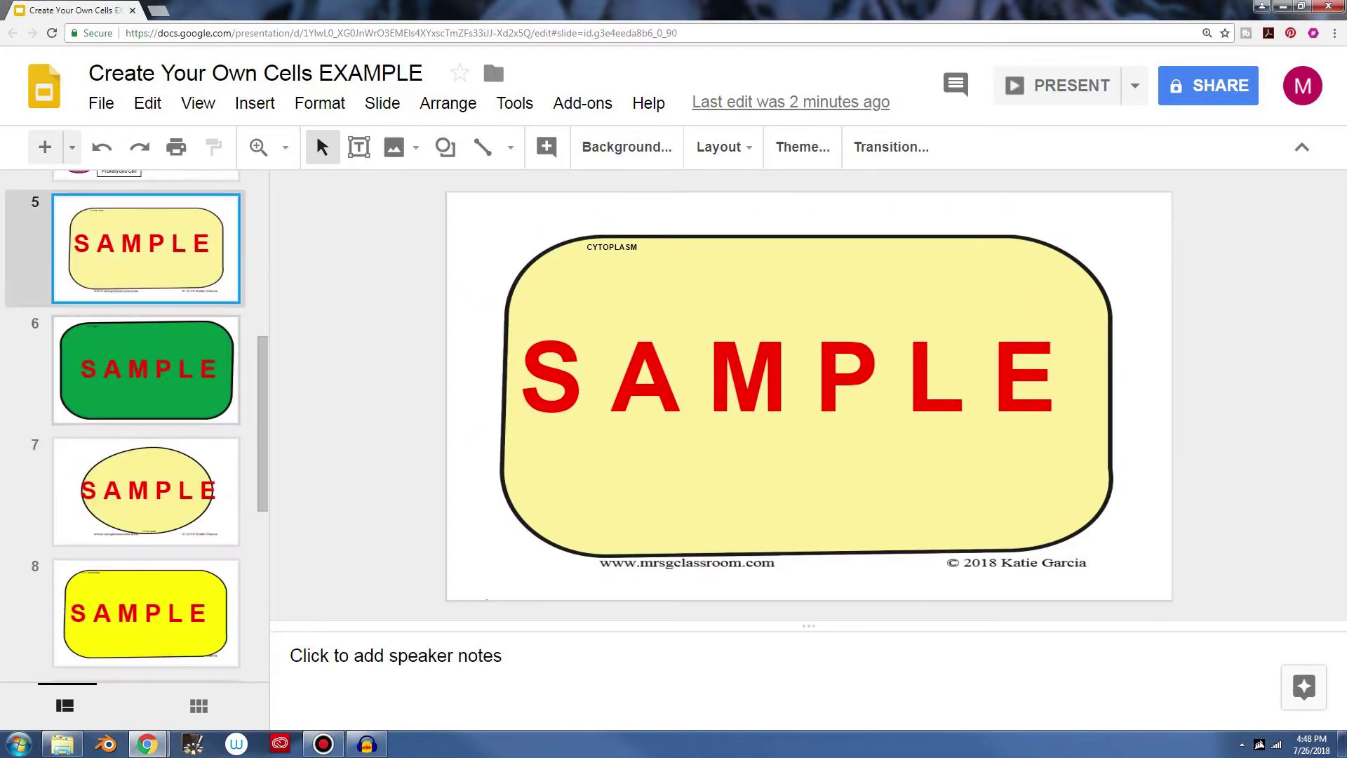
{"action": "key", "text": "Down"}
{"action": "key", "text": "Down"}
{"action": "key", "text": "Down"}
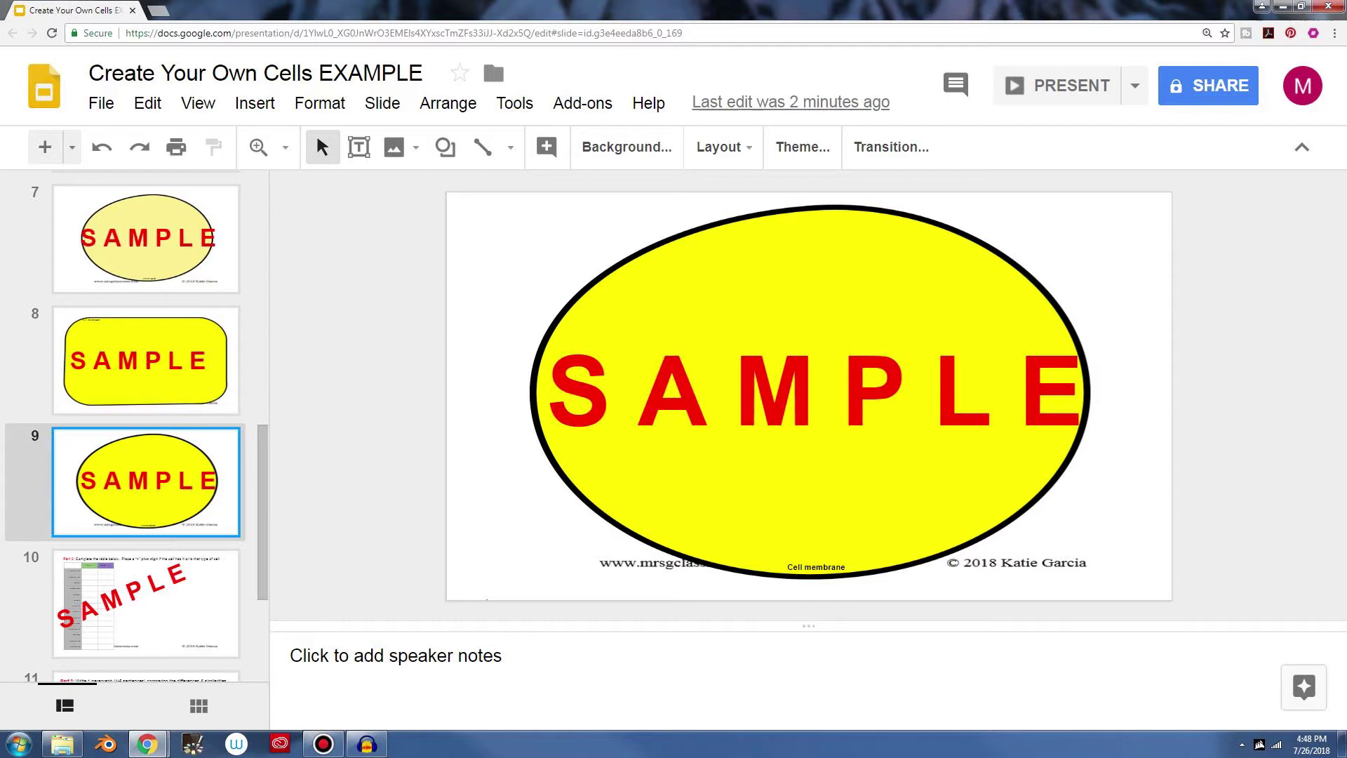
{"action": "key", "text": "Home"}
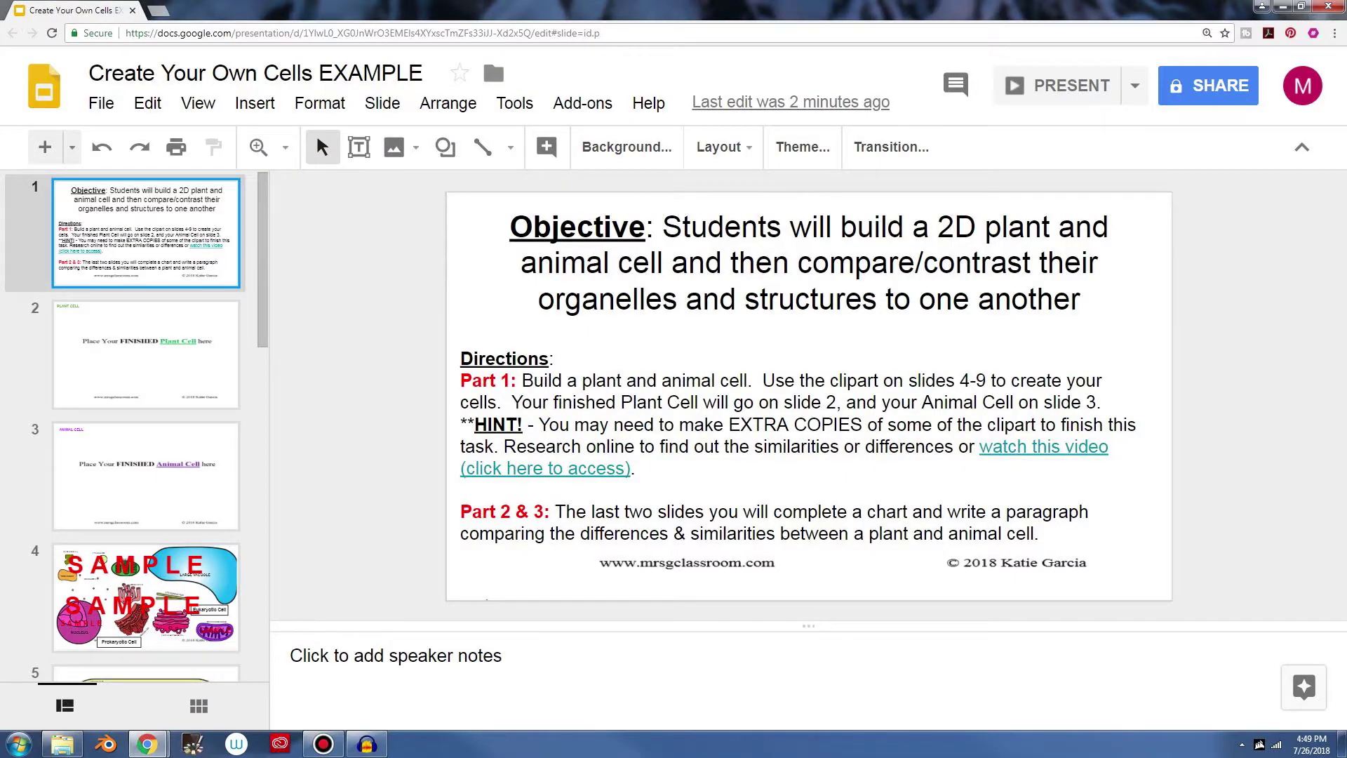
{"action": "left_click", "coordinate": [146, 598]}
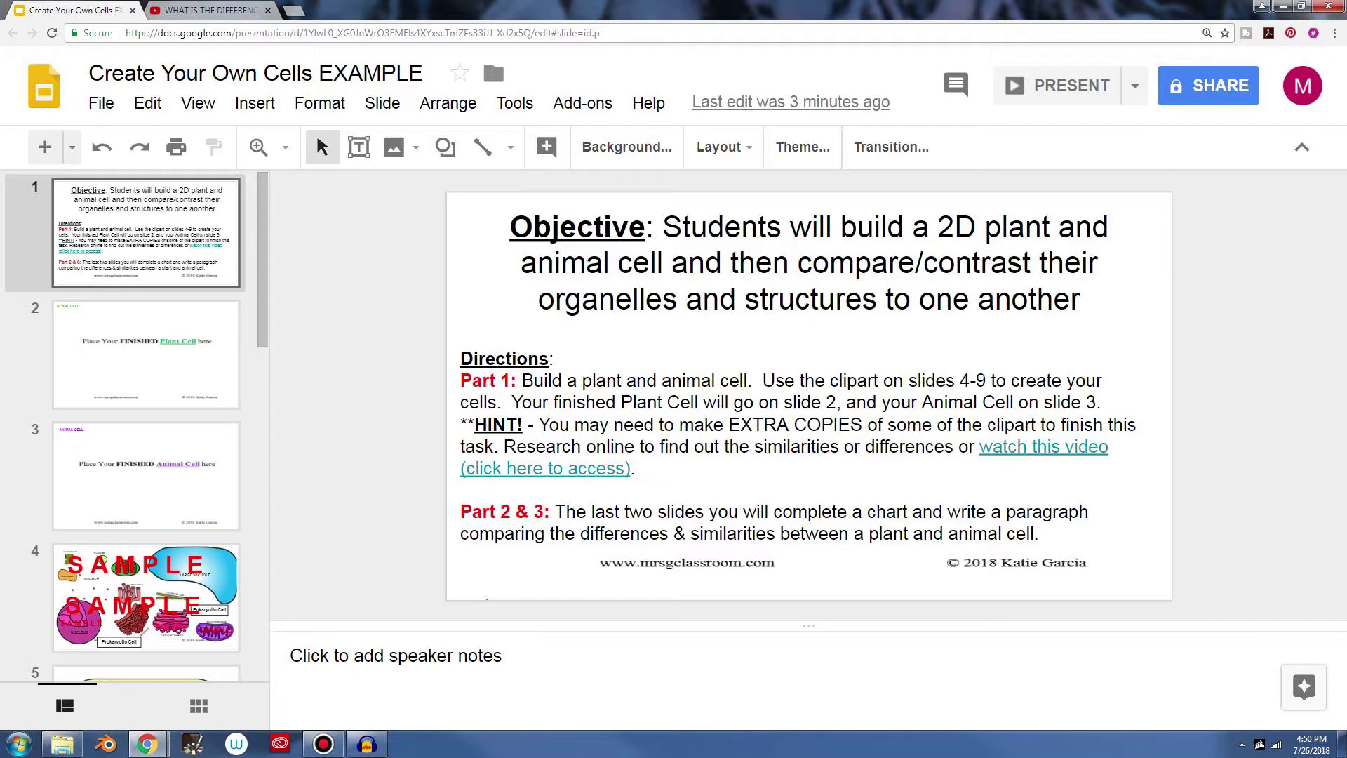
Step: Follow the Directions box's 'watch this video' link to the plant versus animal cell YouTube video
{"action": "left_click", "coordinate": [1038, 446]}
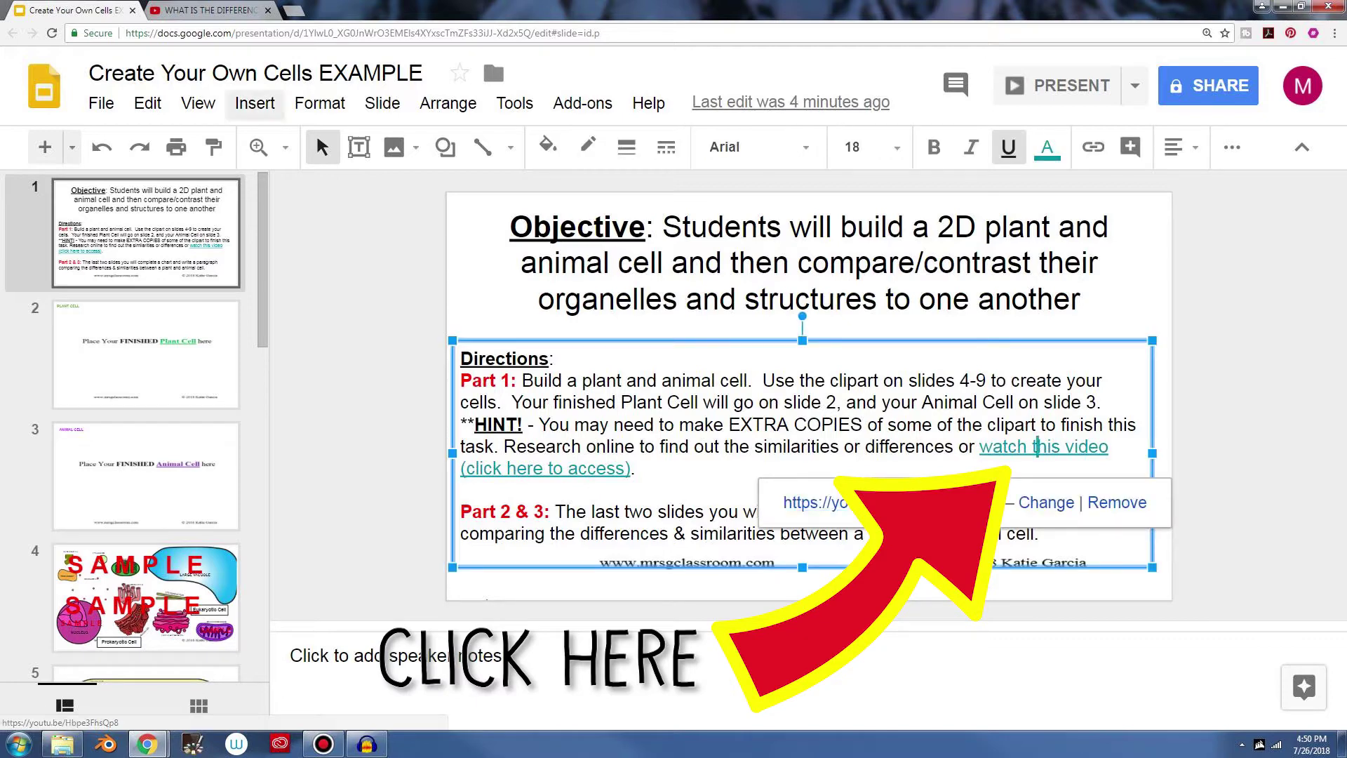
{"action": "left_click", "coordinate": [209, 11]}
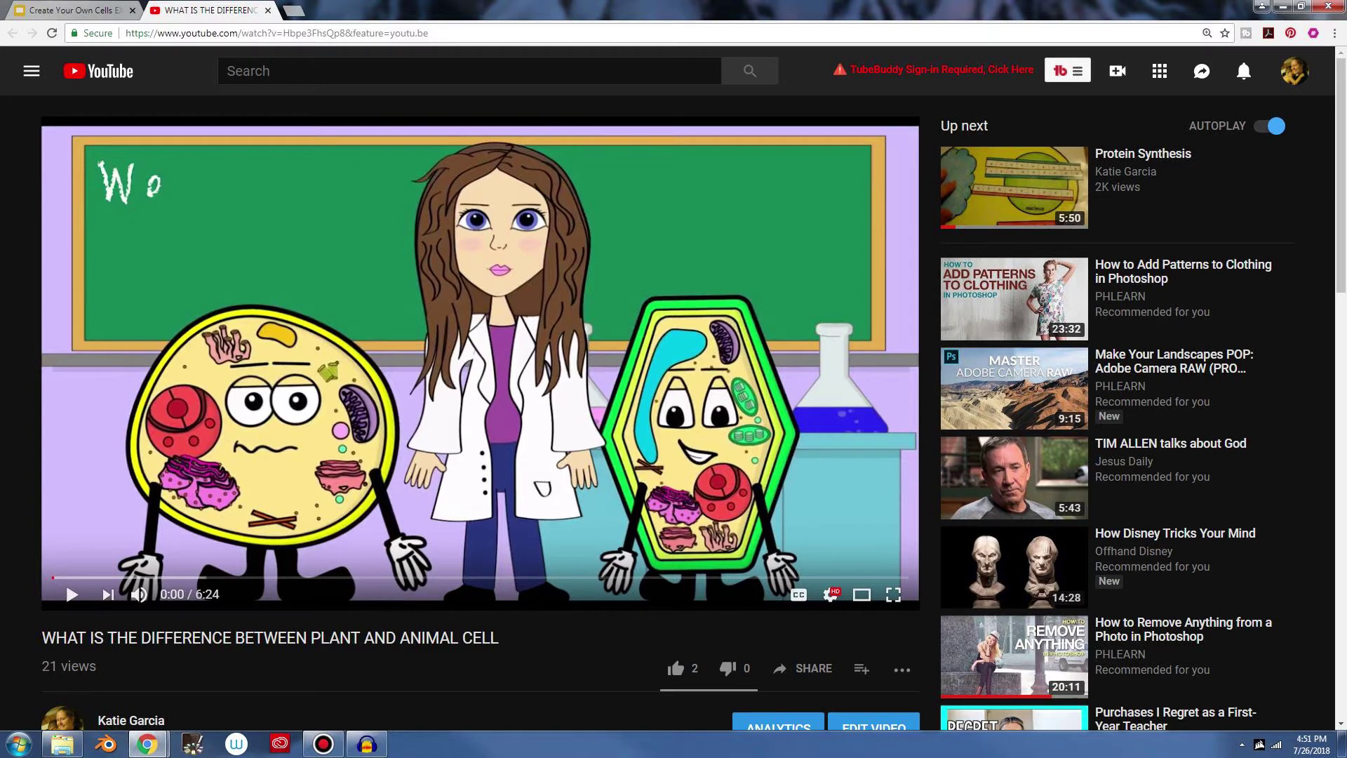
Step: Expand the YouTube video's description and scroll through its worksheet and product links
{"action": "scroll", "coordinate": [674, 414], "scroll_direction": "down", "scroll_amount": 2}
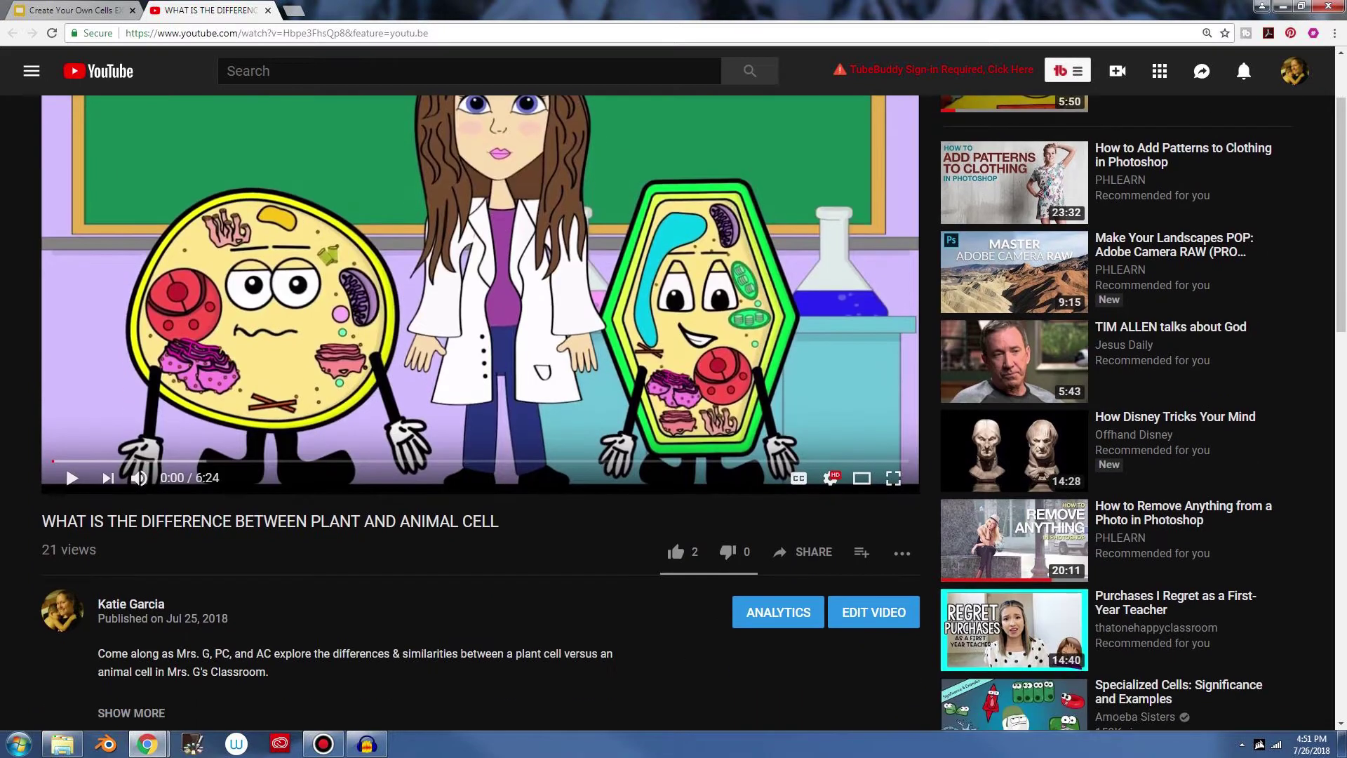
{"action": "scroll", "coordinate": [674, 414], "scroll_direction": "up", "scroll_amount": 2}
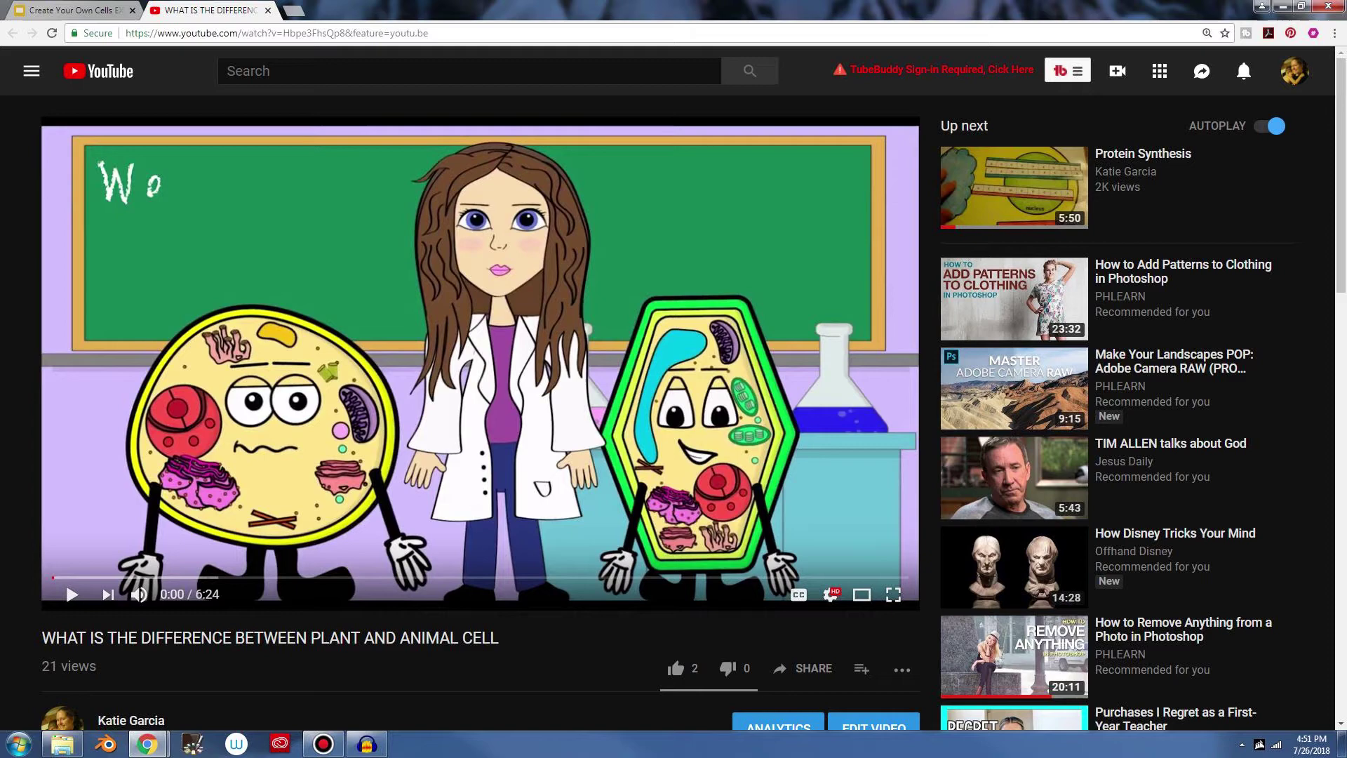
{"action": "scroll", "coordinate": [674, 414], "scroll_direction": "down", "scroll_amount": 5}
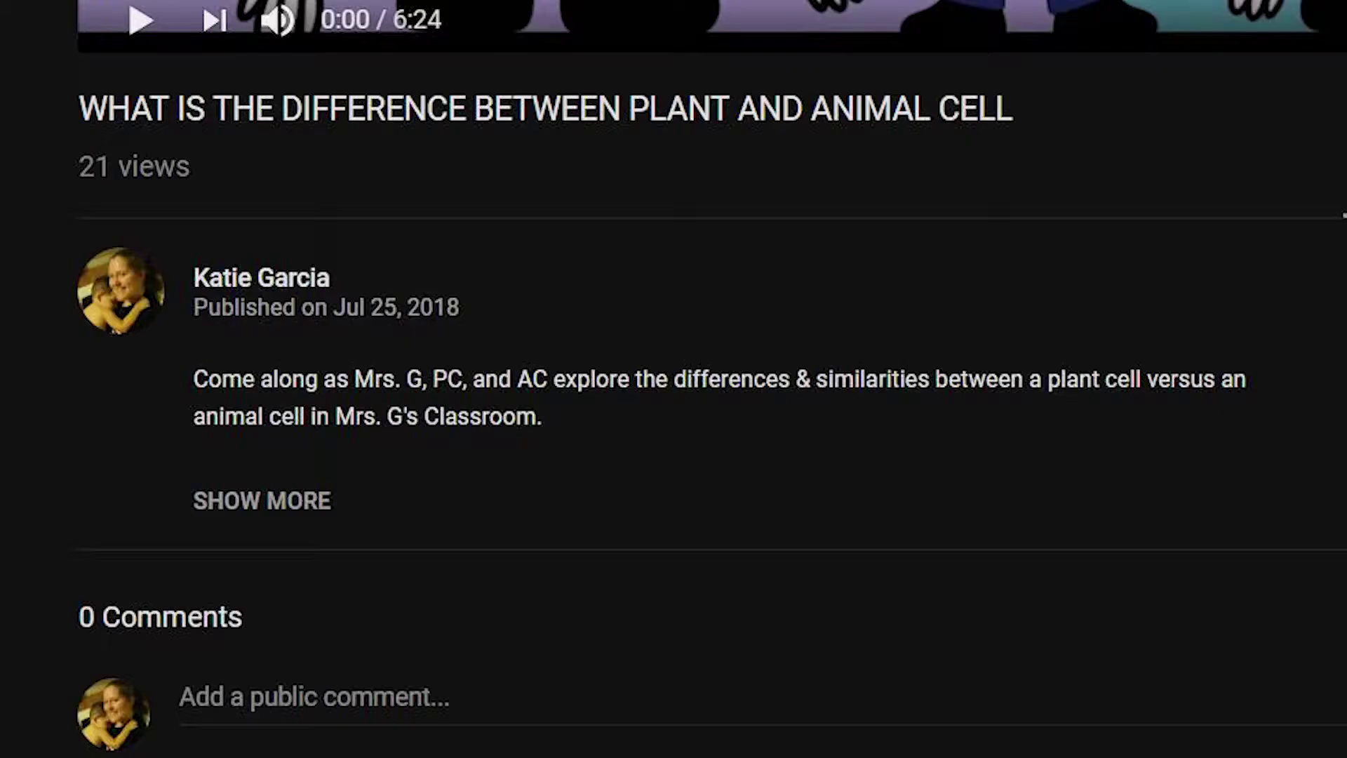
{"action": "left_click", "coordinate": [262, 500]}
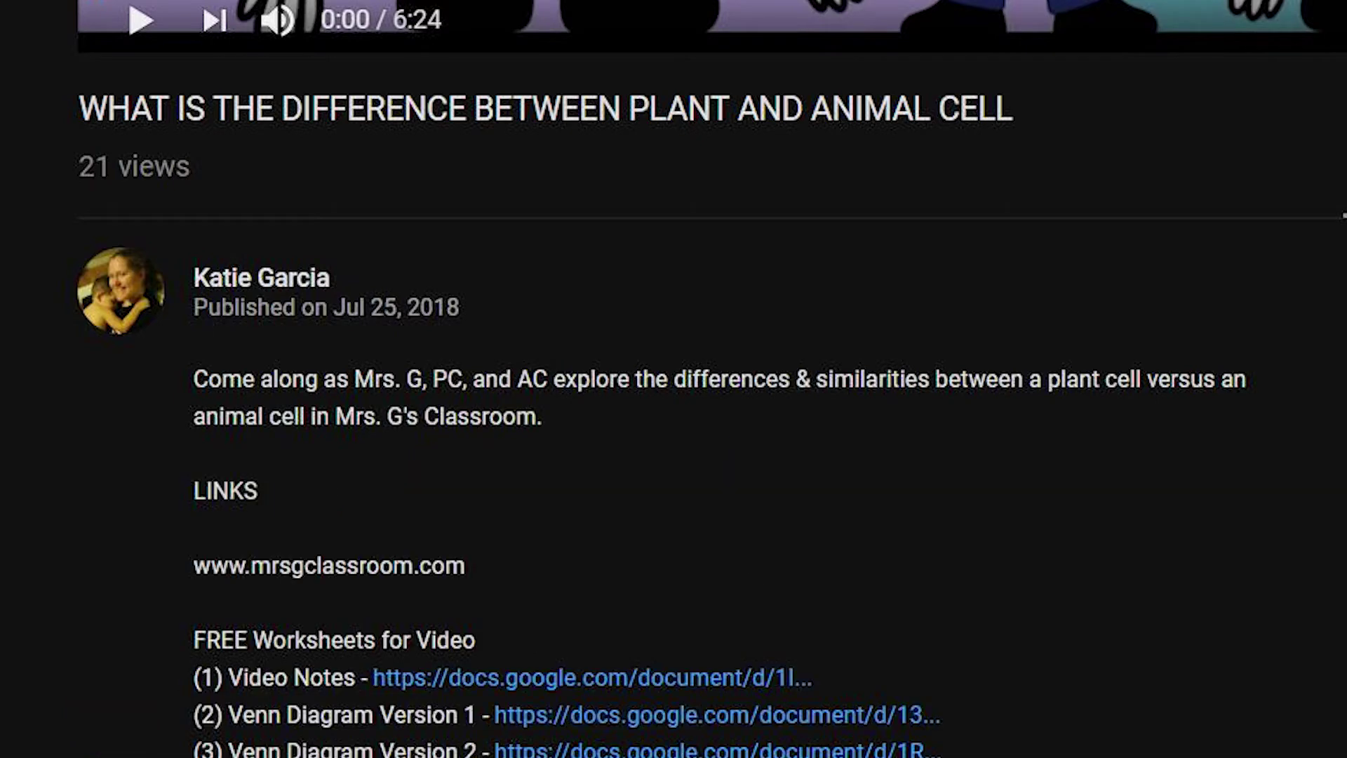
{"action": "scroll", "coordinate": [674, 414], "scroll_direction": "down", "scroll_amount": 1}
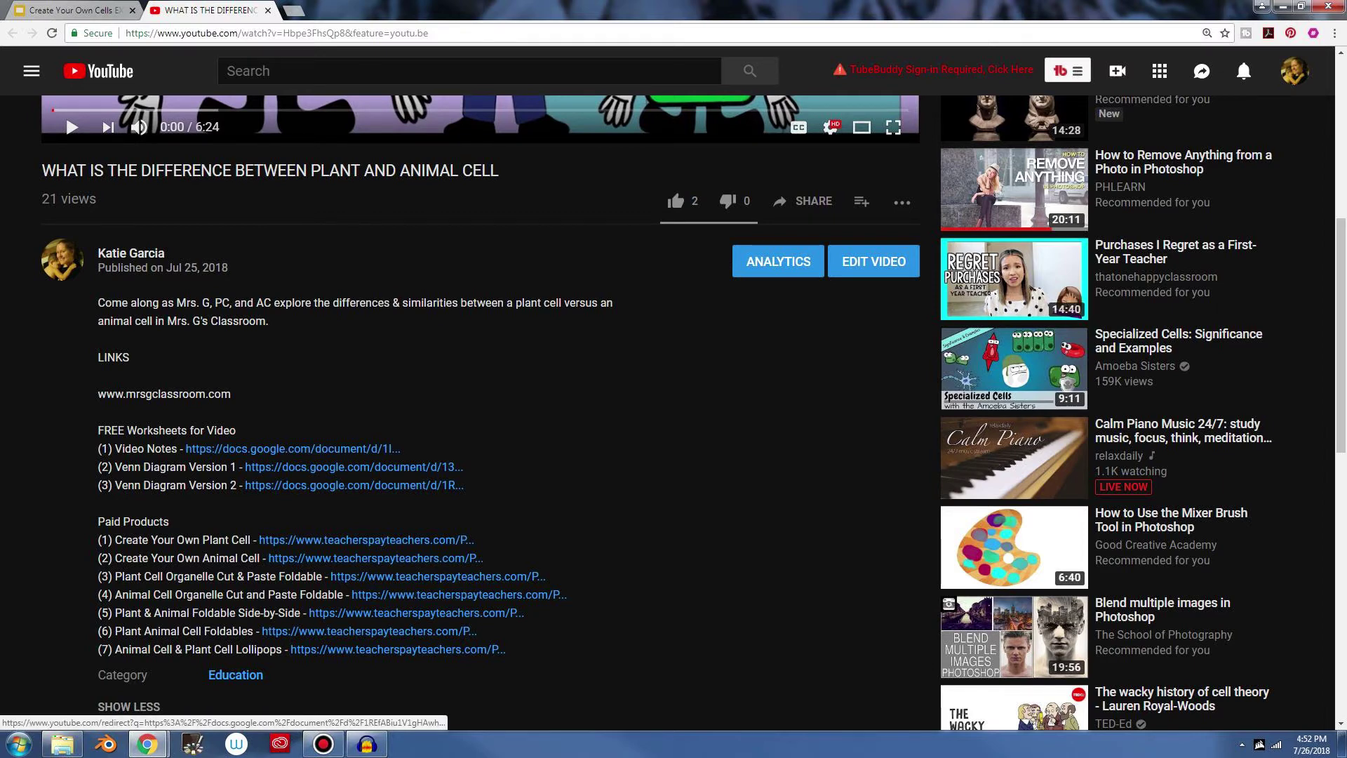
{"action": "scroll", "coordinate": [353, 485], "scroll_direction": "down", "scroll_amount": 2}
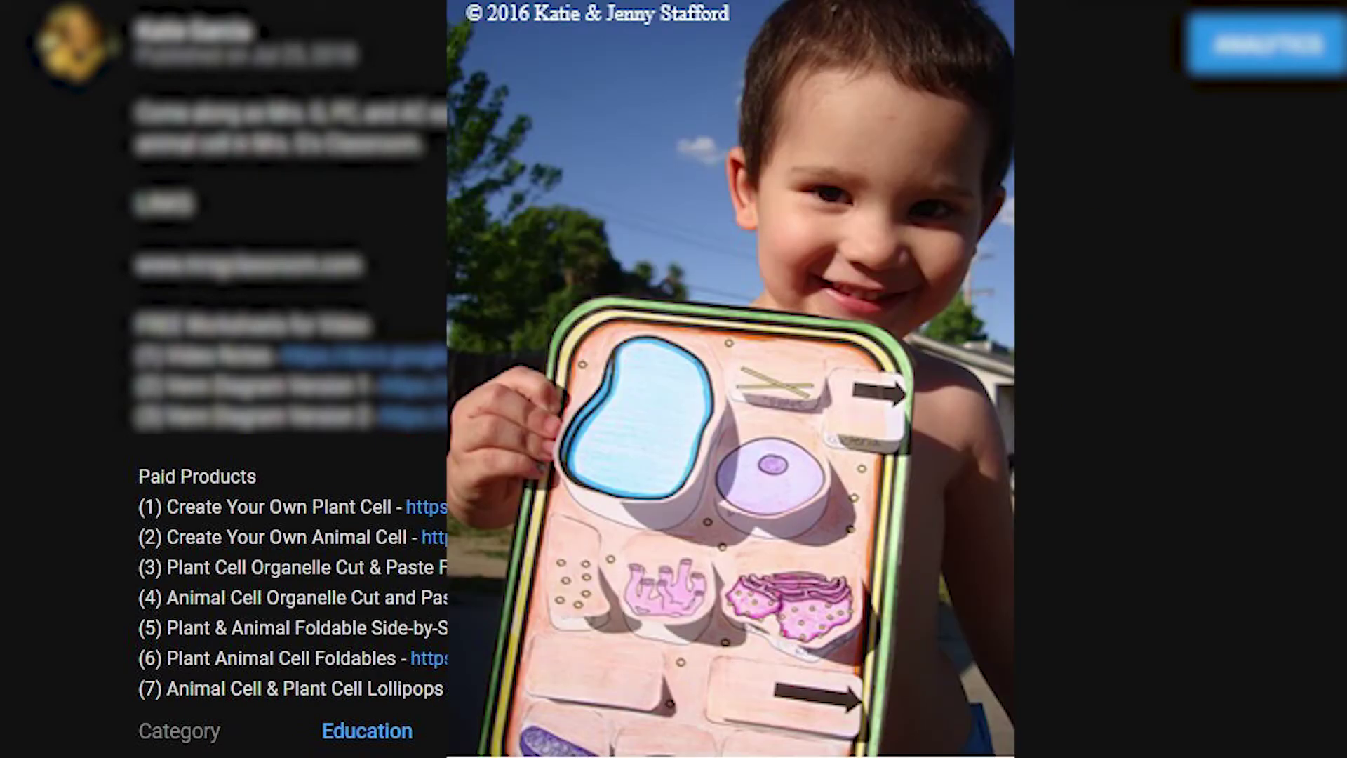
{"action": "scroll", "coordinate": [673, 379], "scroll_direction": "up", "scroll_amount": 3}
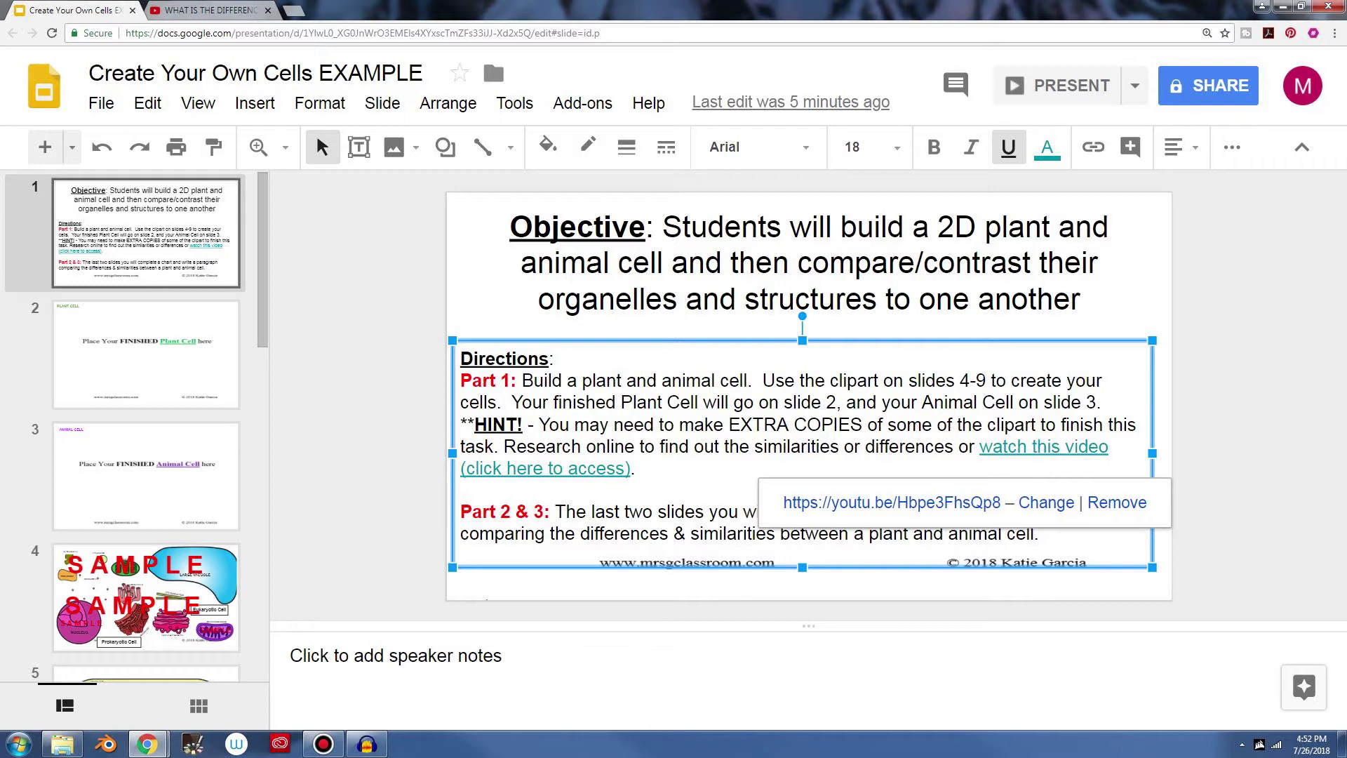
Step: Copy the green cell wall image from slide 6 onto the Plant Cell slide 2
{"action": "left_click", "coordinate": [146, 599]}
{"action": "scroll", "coordinate": [146, 598], "scroll_direction": "down", "scroll_amount": 3}
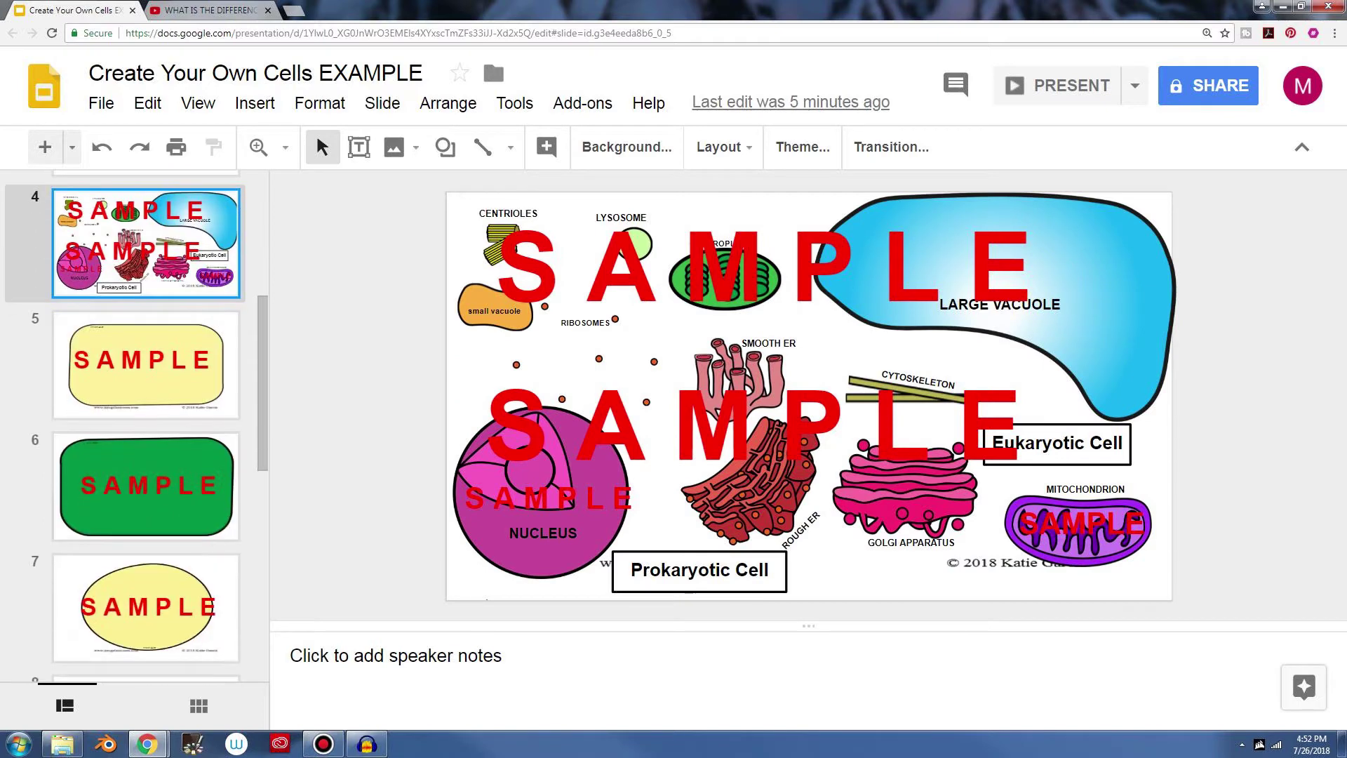
{"action": "scroll", "coordinate": [146, 421], "scroll_direction": "down", "scroll_amount": 3}
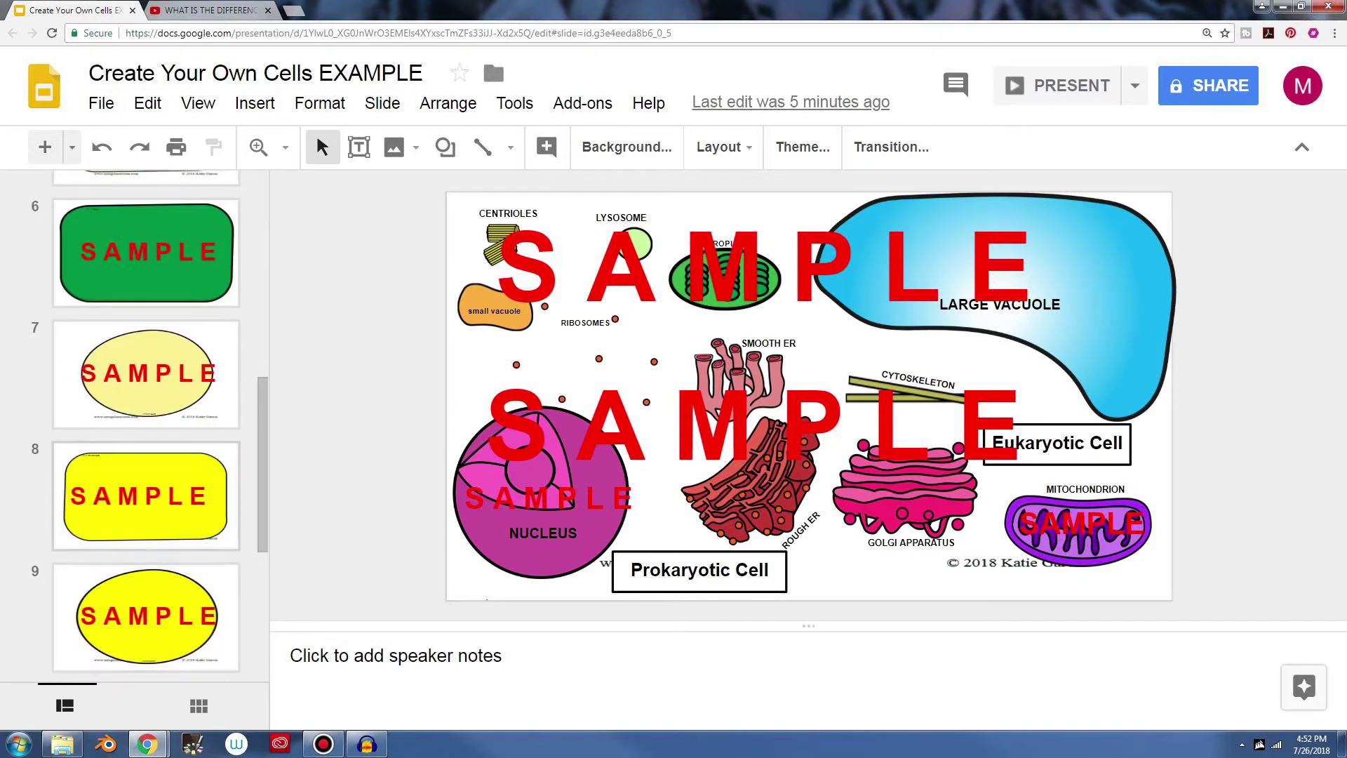
{"action": "scroll", "coordinate": [145, 421], "scroll_direction": "up", "scroll_amount": 2}
{"action": "left_click", "coordinate": [146, 370]}
{"action": "left_click", "coordinate": [810, 395]}
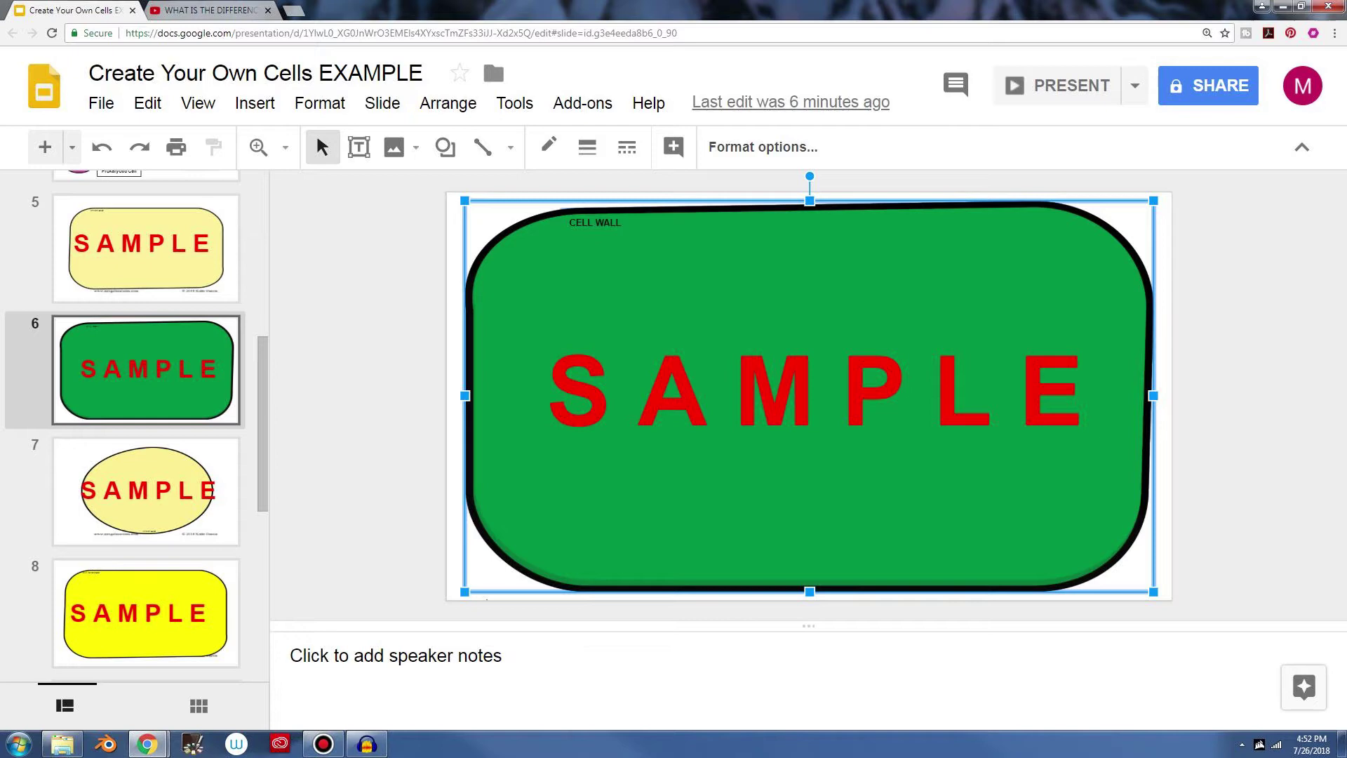
{"action": "right_click", "coordinate": [517, 210]}
{"action": "left_click", "coordinate": [577, 223]}
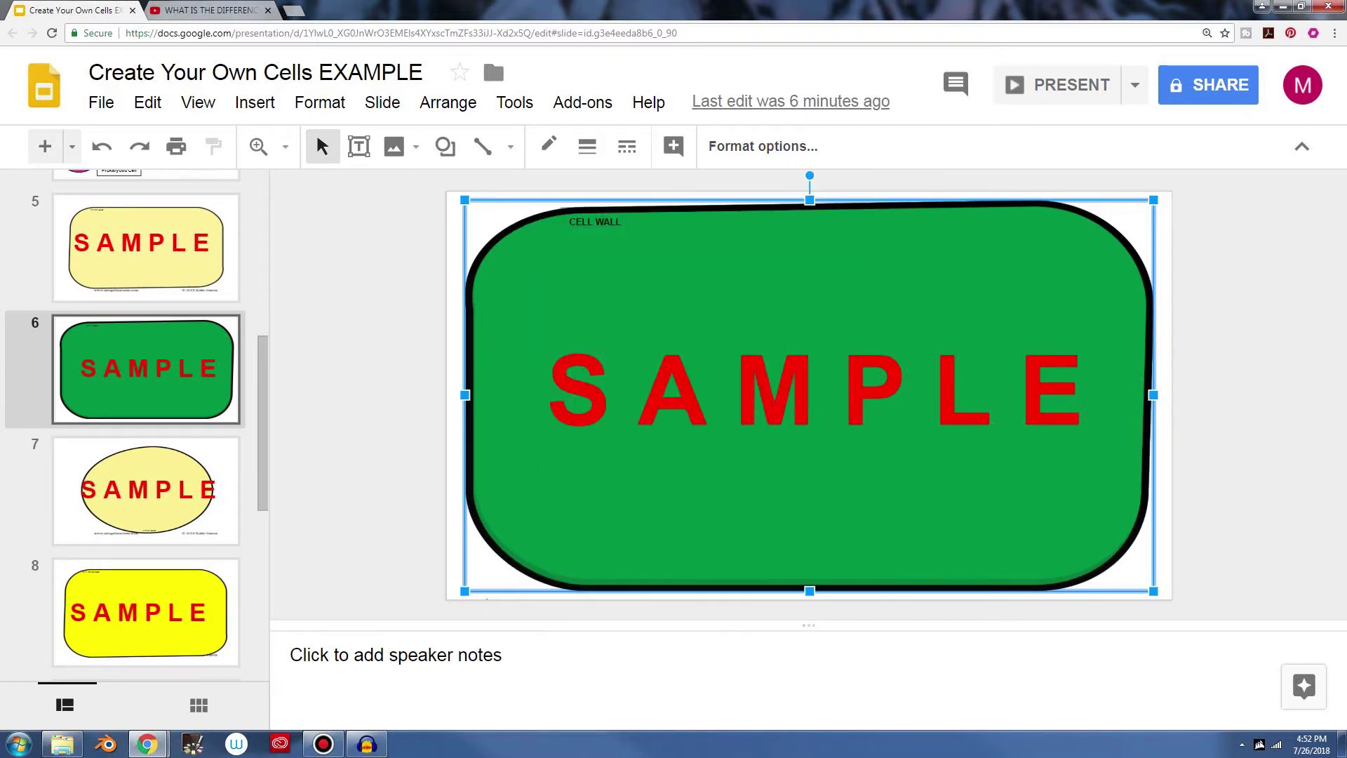
{"action": "scroll", "coordinate": [146, 351], "scroll_direction": "up", "scroll_amount": 7}
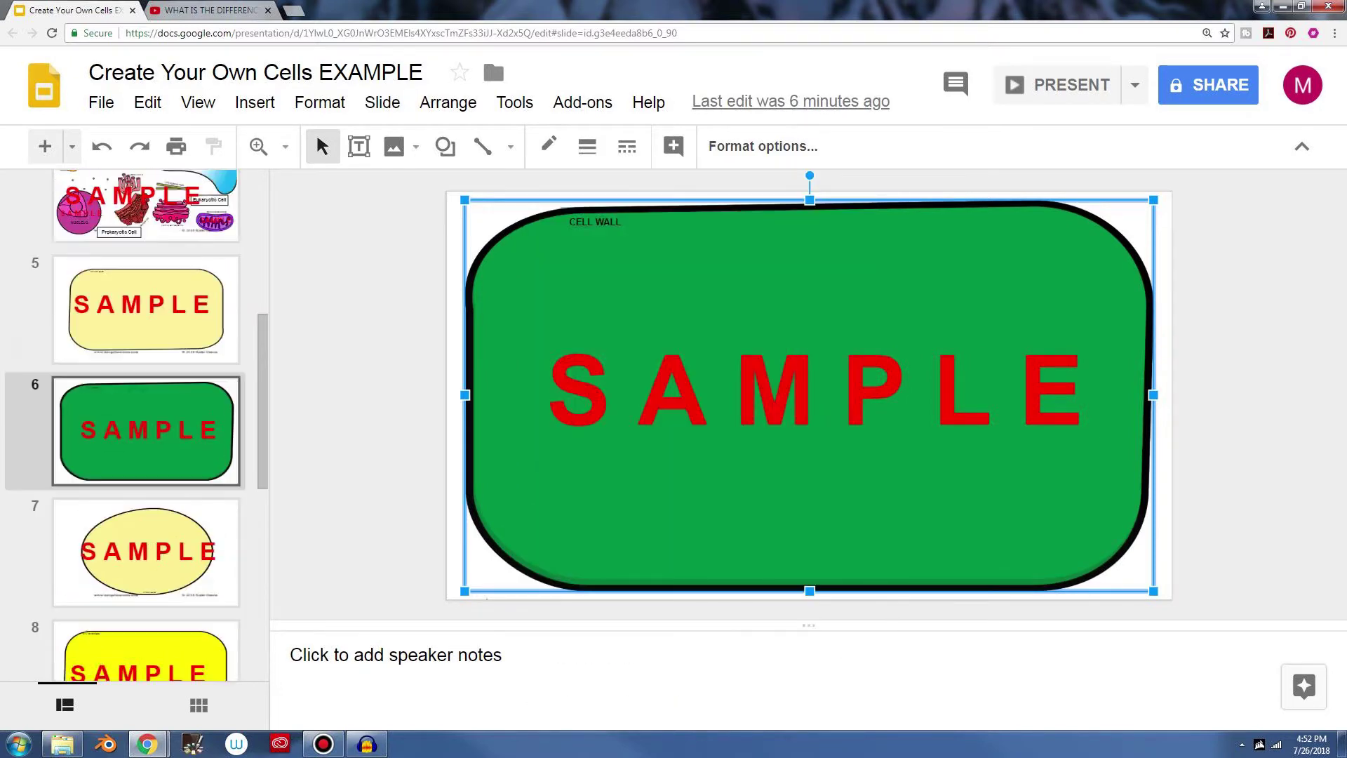
{"action": "left_click", "coordinate": [146, 351]}
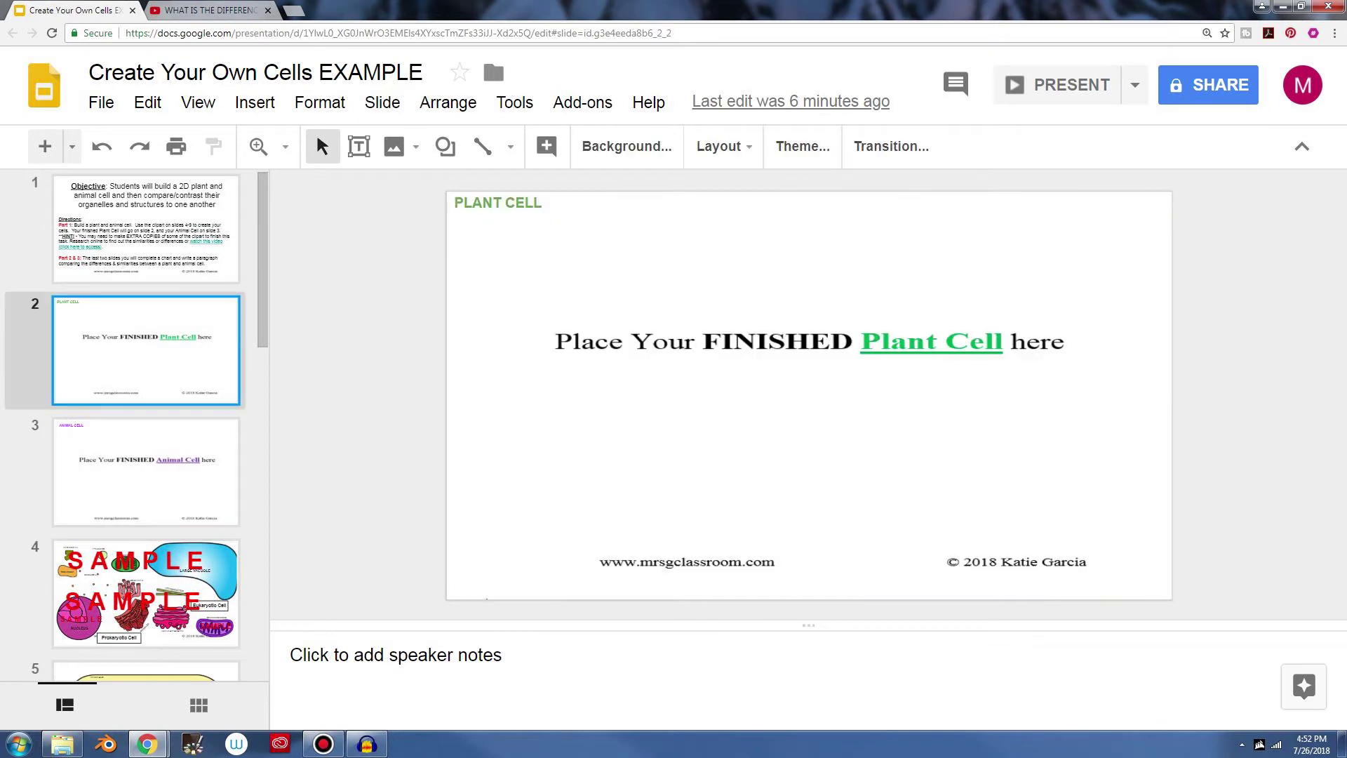
{"action": "right_click", "coordinate": [451, 238]}
{"action": "left_click", "coordinate": [491, 328]}
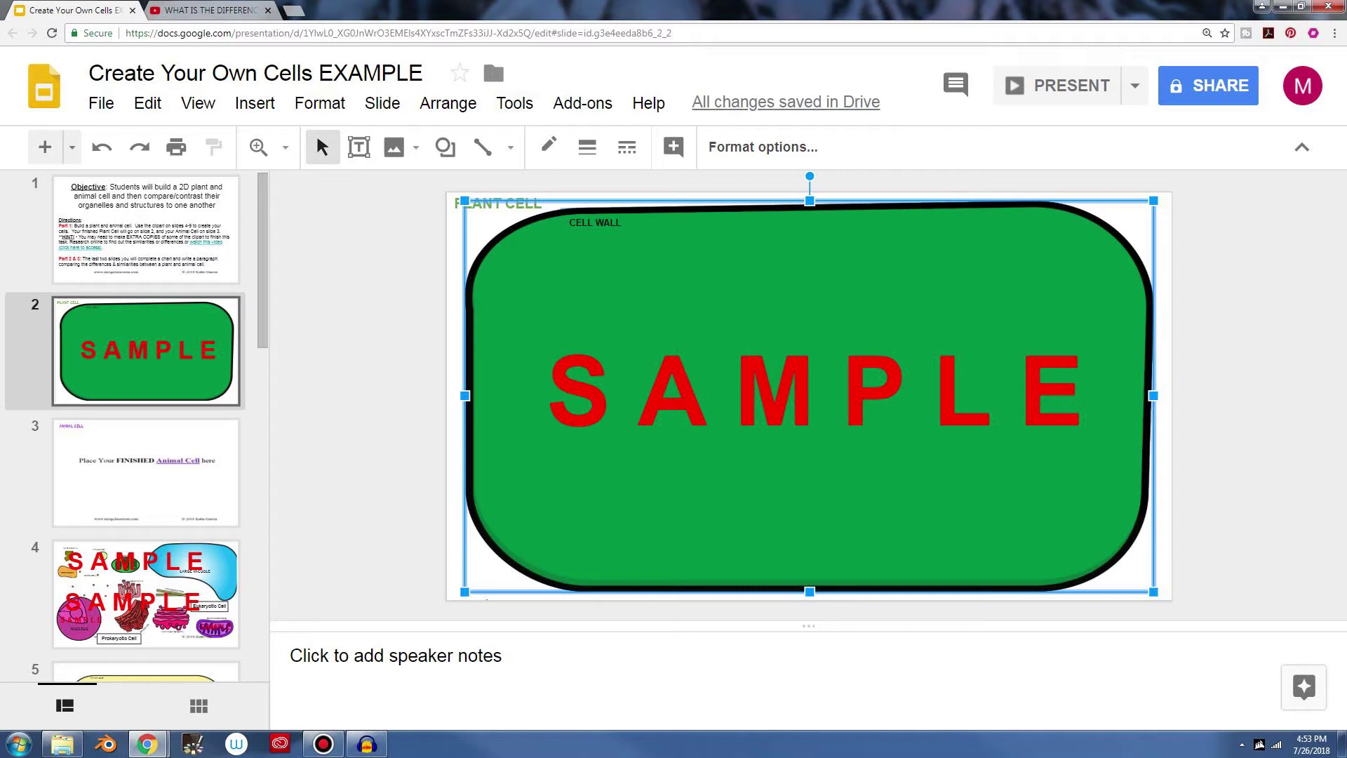
Step: Copy the yellow cell membrane shape from slide 8
{"action": "left_click", "coordinate": [146, 594]}
{"action": "scroll", "coordinate": [146, 548], "scroll_direction": "down", "scroll_amount": 3}
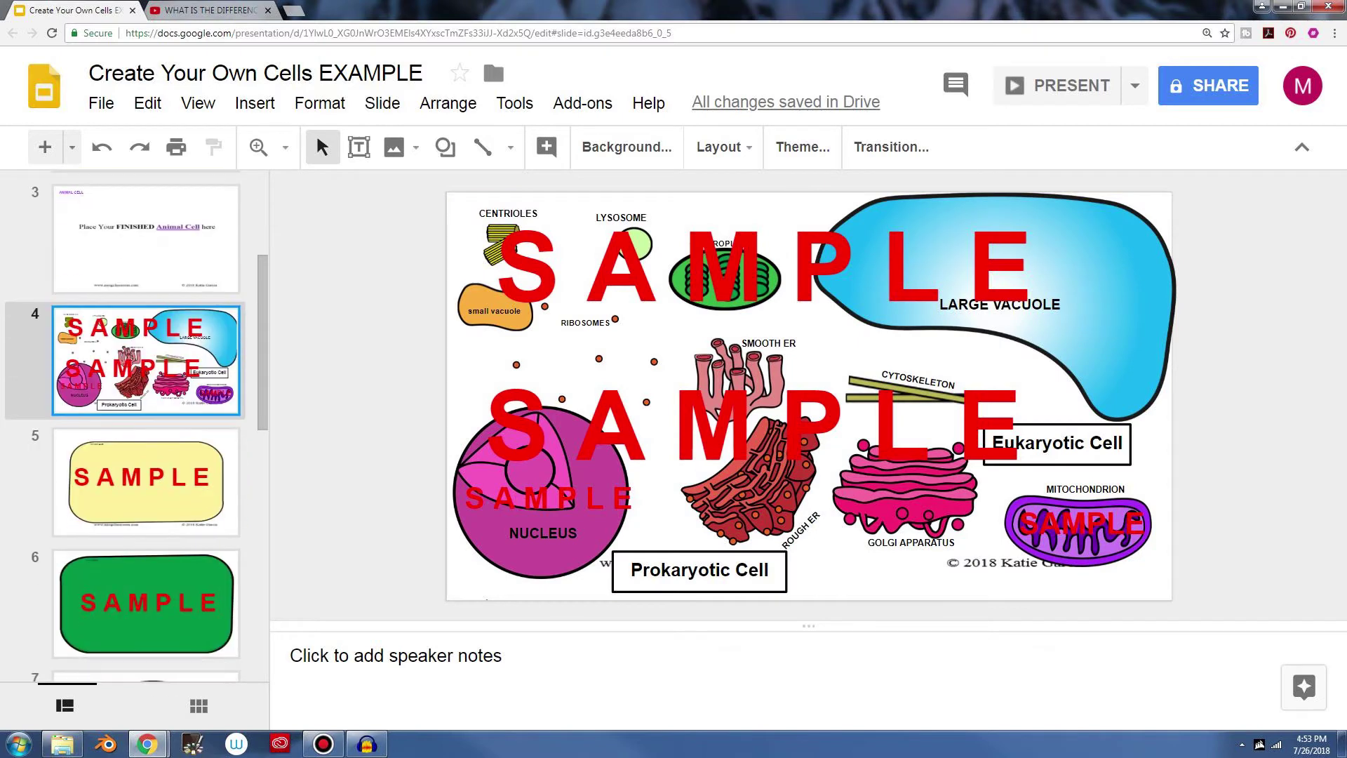
{"action": "scroll", "coordinate": [134, 421], "scroll_direction": "down", "scroll_amount": 2}
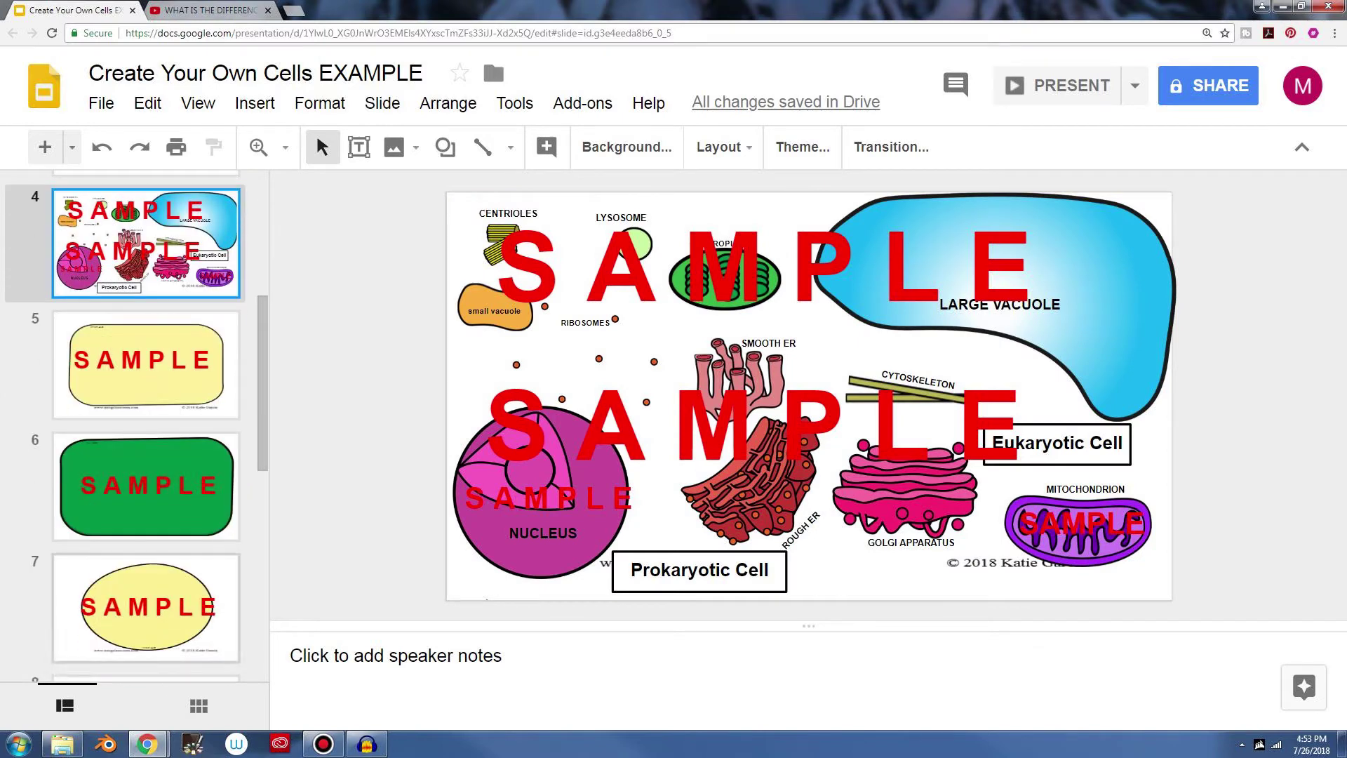
{"action": "scroll", "coordinate": [146, 421], "scroll_direction": "down", "scroll_amount": 4}
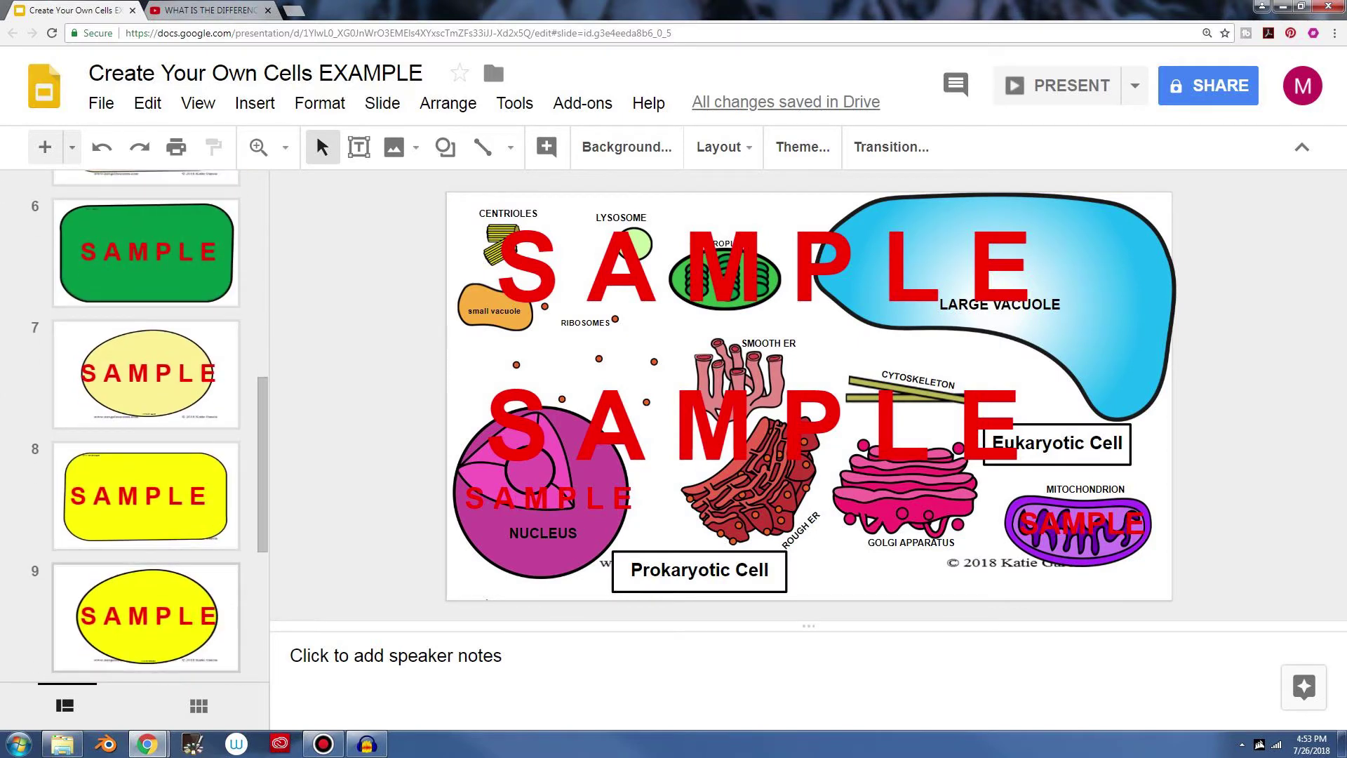
{"action": "left_click", "coordinate": [145, 496]}
{"action": "left_click", "coordinate": [702, 477]}
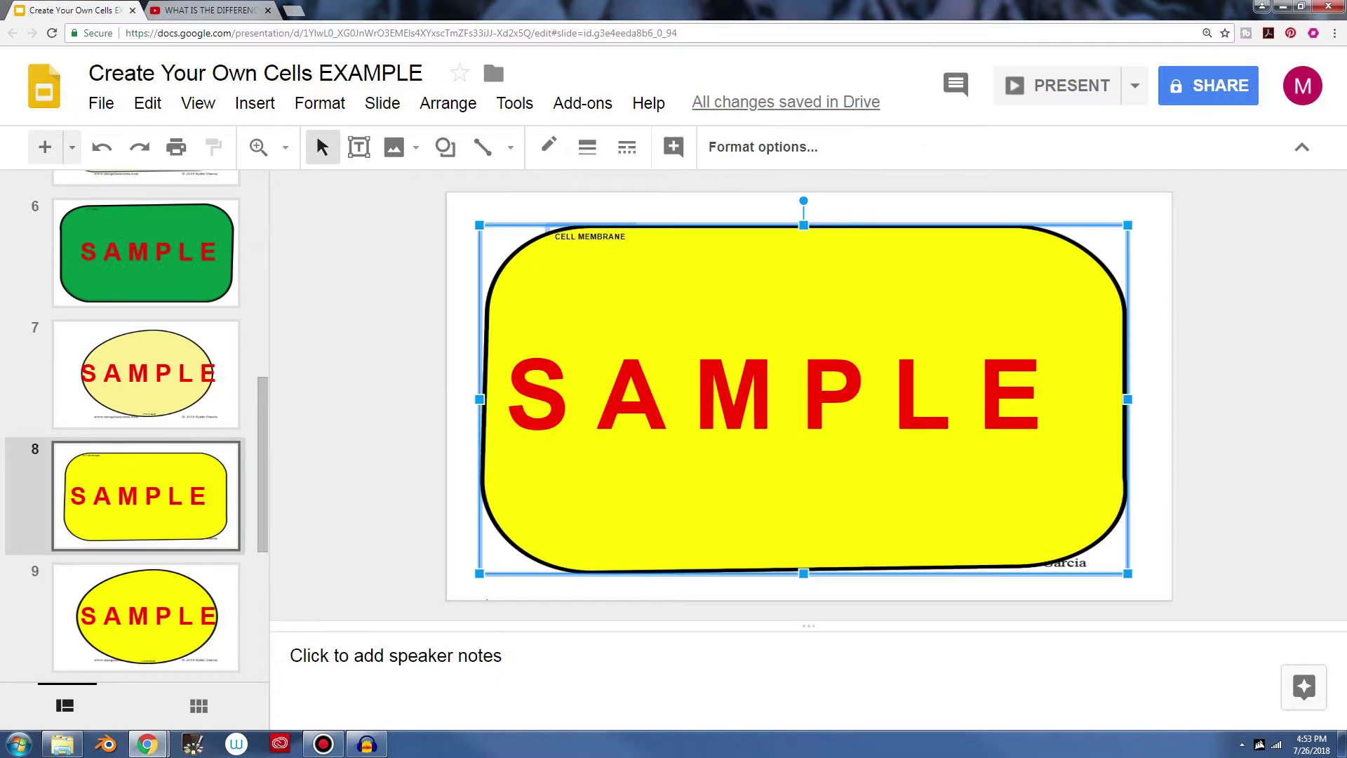
{"action": "right_click", "coordinate": [540, 266]}
{"action": "left_click", "coordinate": [597, 219]}
Step: Paste the membrane onto slide 2 and center it inside the green cell wall
{"action": "scroll", "coordinate": [146, 421], "scroll_direction": "up", "scroll_amount": 4}
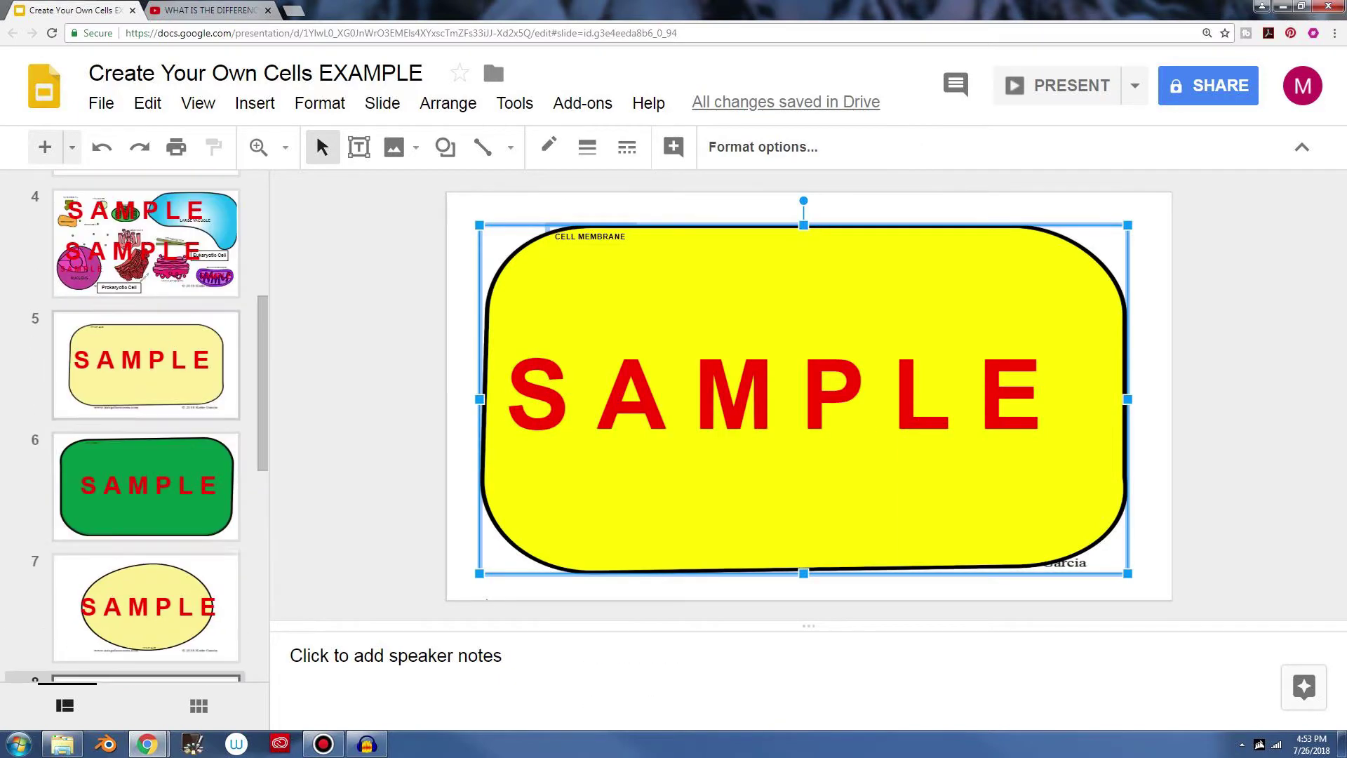
{"action": "scroll", "coordinate": [146, 421], "scroll_direction": "up", "scroll_amount": 5}
{"action": "left_click", "coordinate": [146, 351]}
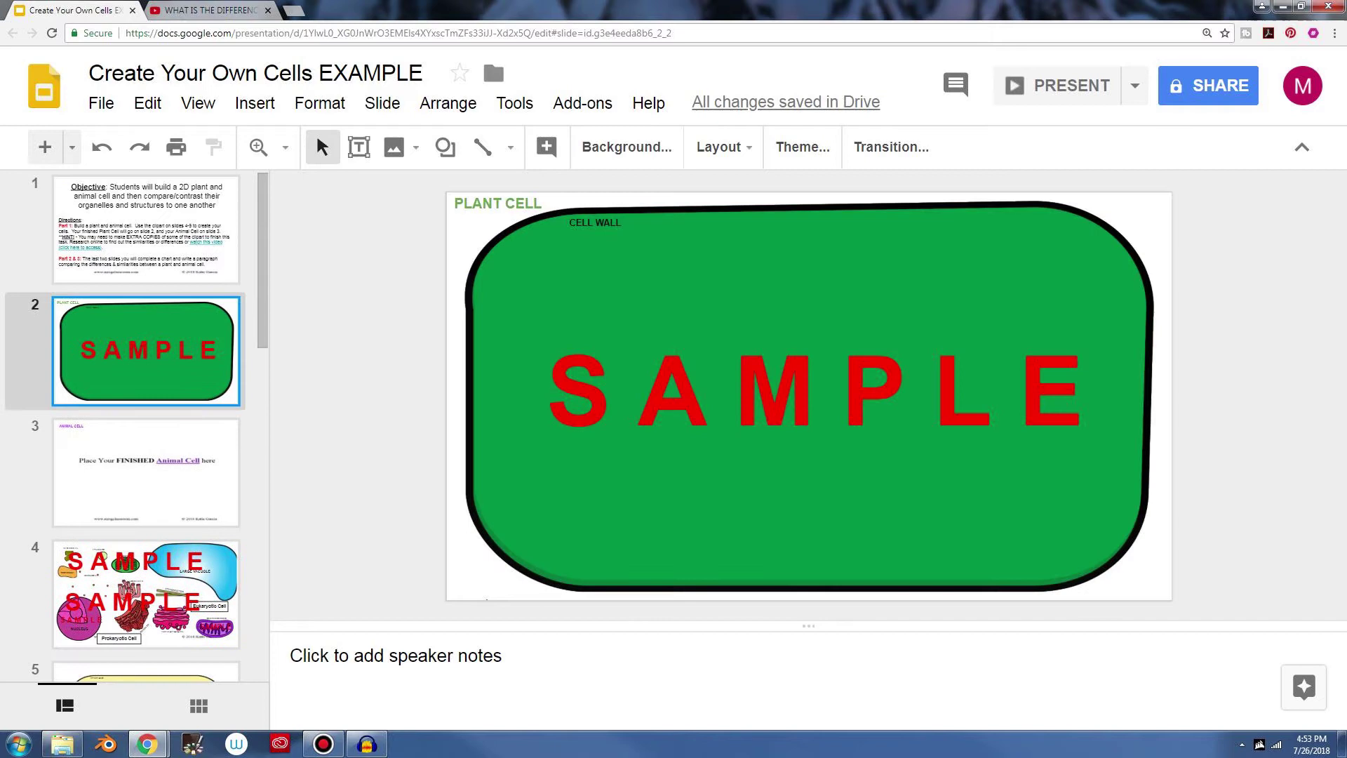
{"action": "right_click", "coordinate": [451, 253]}
{"action": "left_click", "coordinate": [502, 346]}
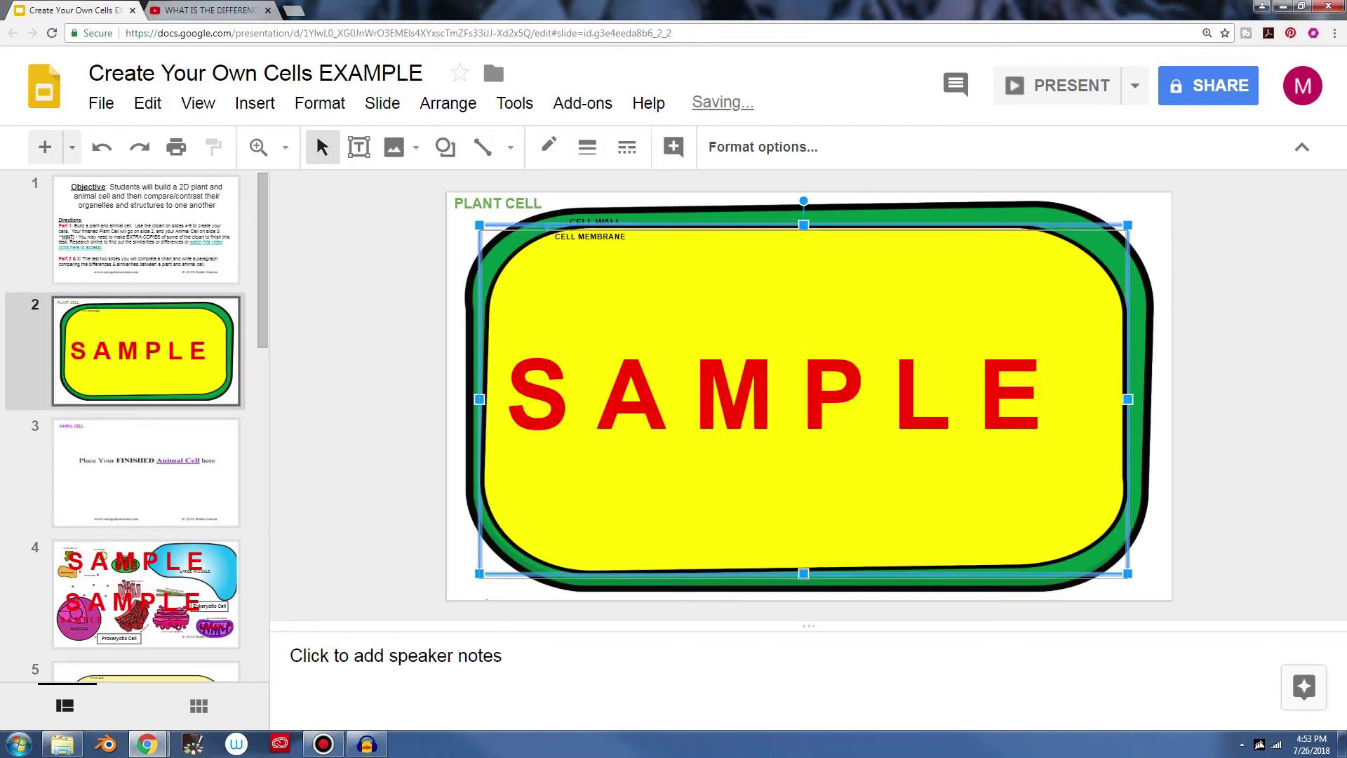
{"action": "left_click_drag", "start_coordinate": [667, 337], "coordinate": [667, 329]}
{"action": "left_click_drag", "start_coordinate": [800, 405], "coordinate": [810, 402]}
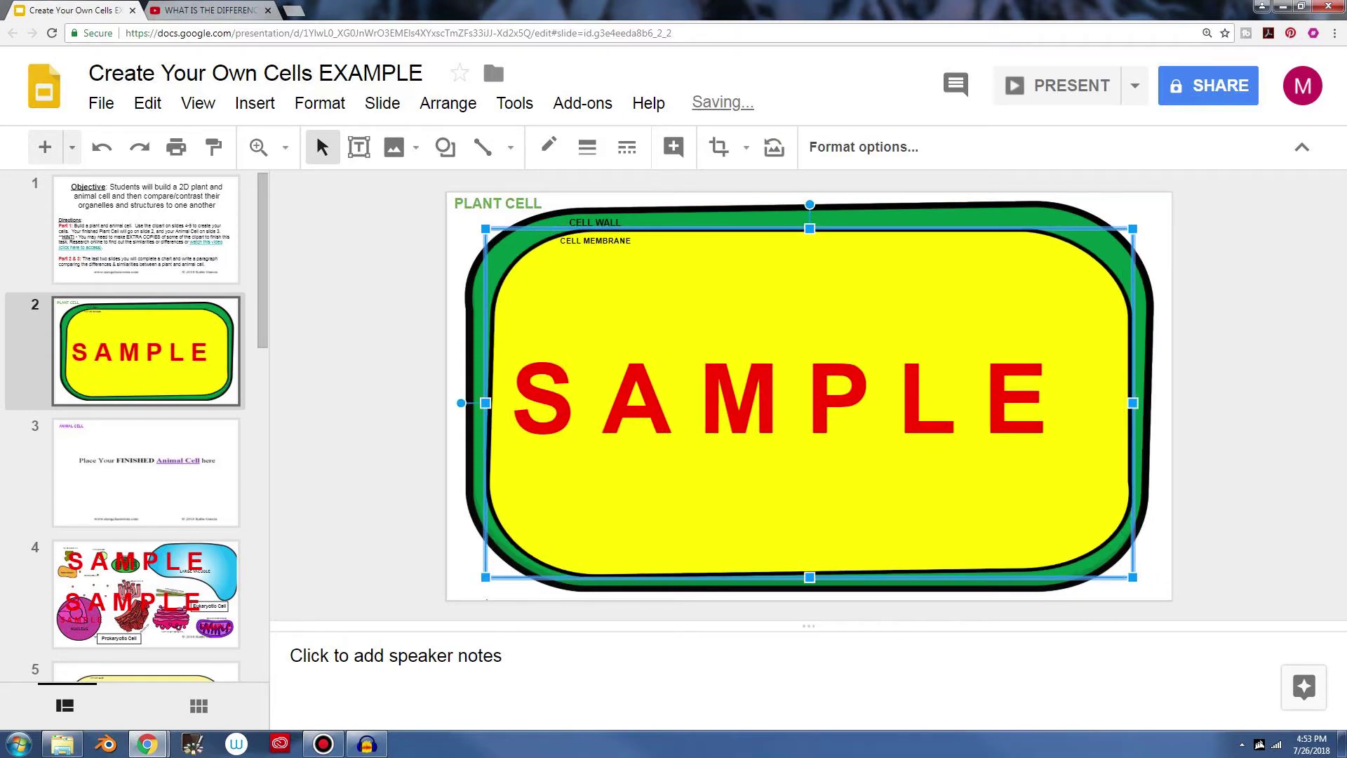
{"action": "left_click", "coordinate": [604, 223]}
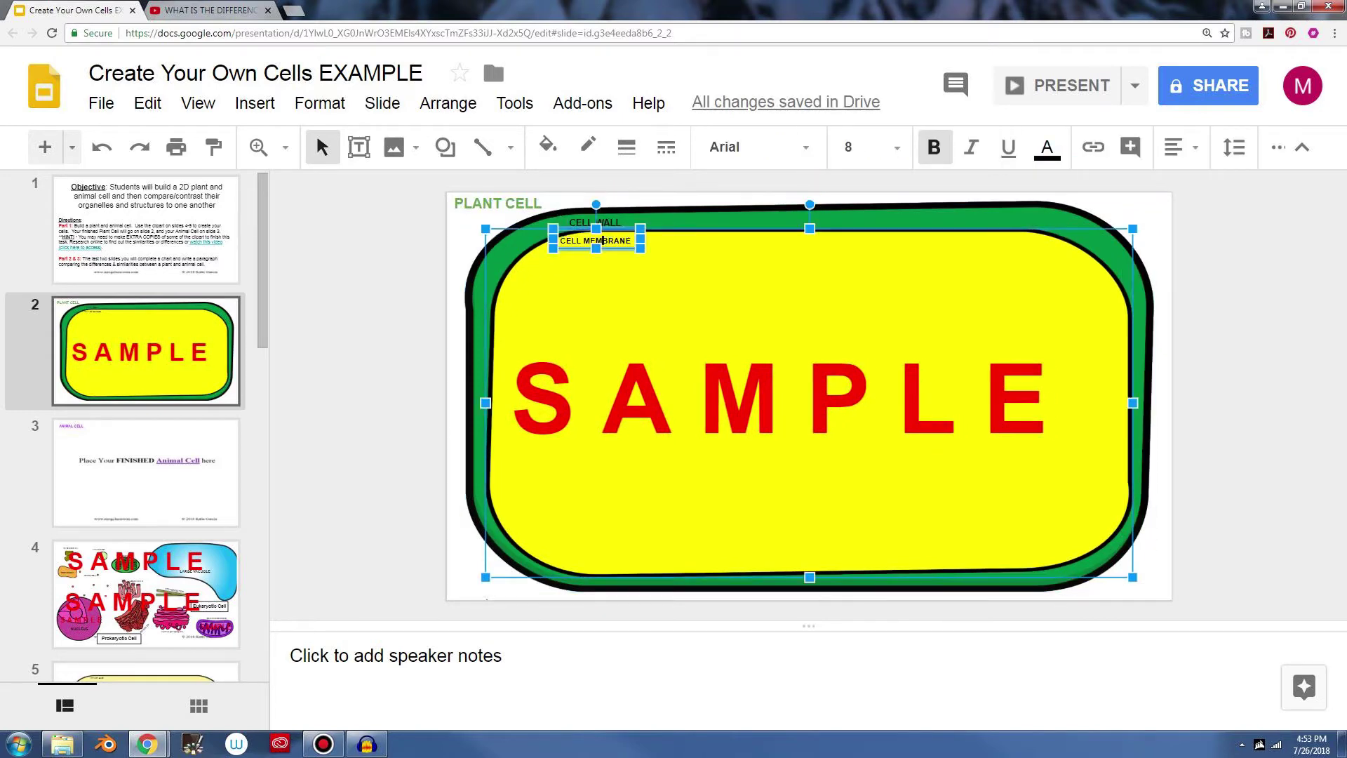
{"action": "left_click", "coordinate": [607, 240]}
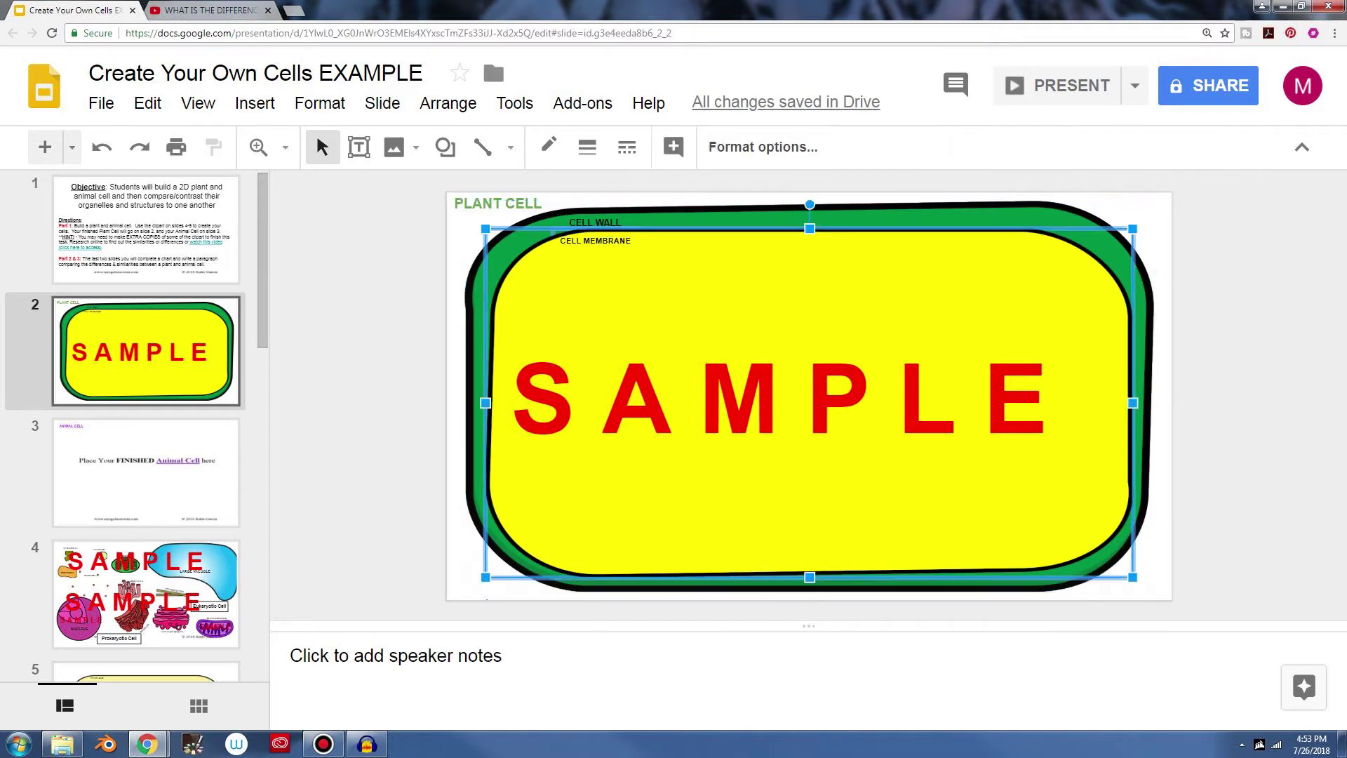
Step: Ungroup the membrane clip art and select the CELL MEMBRANE label text
{"action": "right_click", "coordinate": [607, 242]}
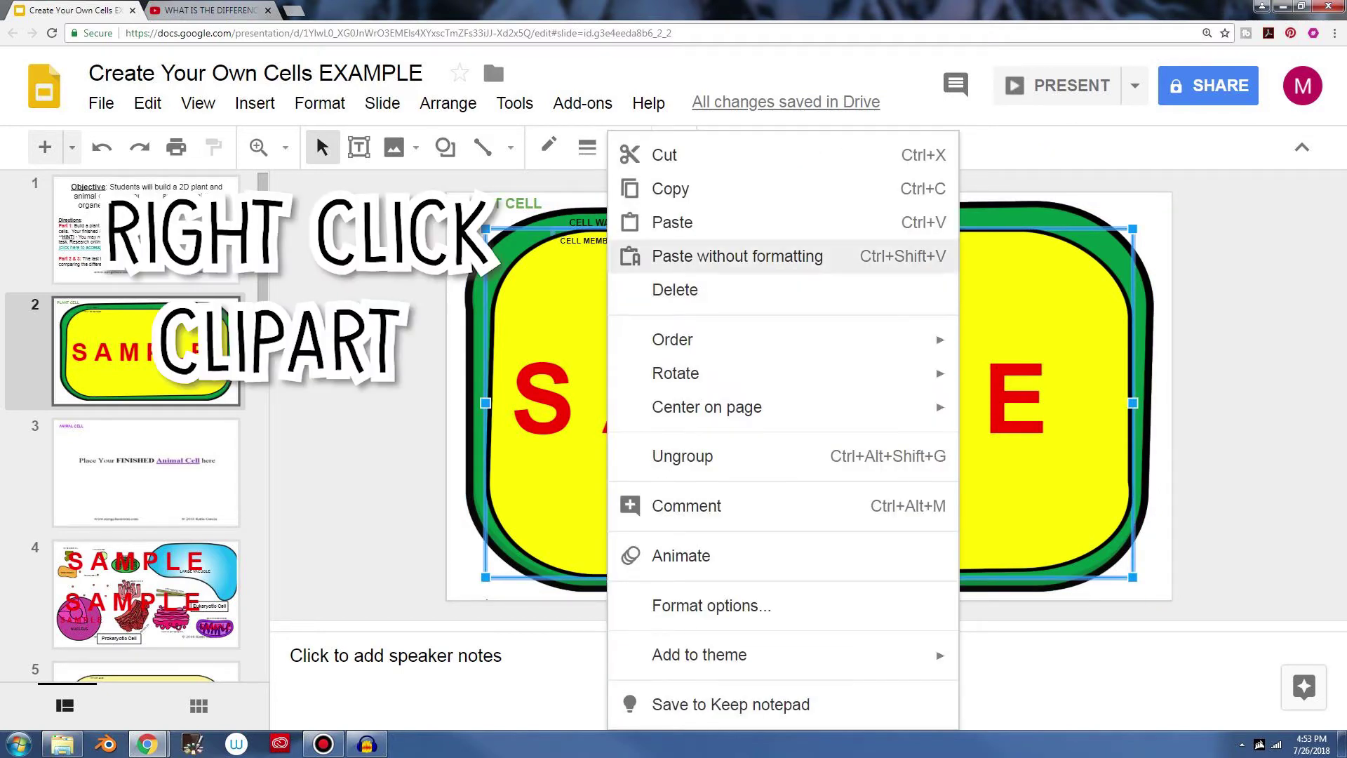
{"action": "mouse_move", "coordinate": [673, 340]}
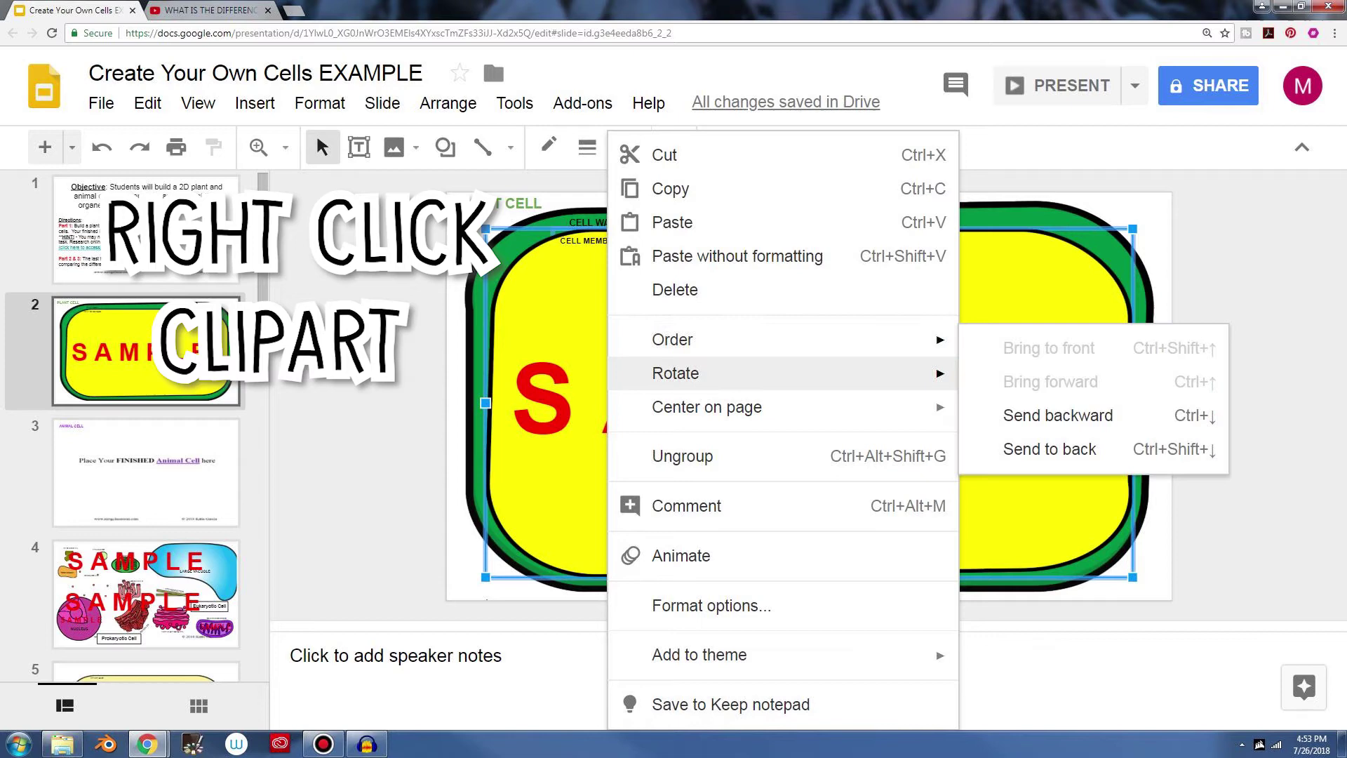
{"action": "left_click", "coordinate": [682, 456]}
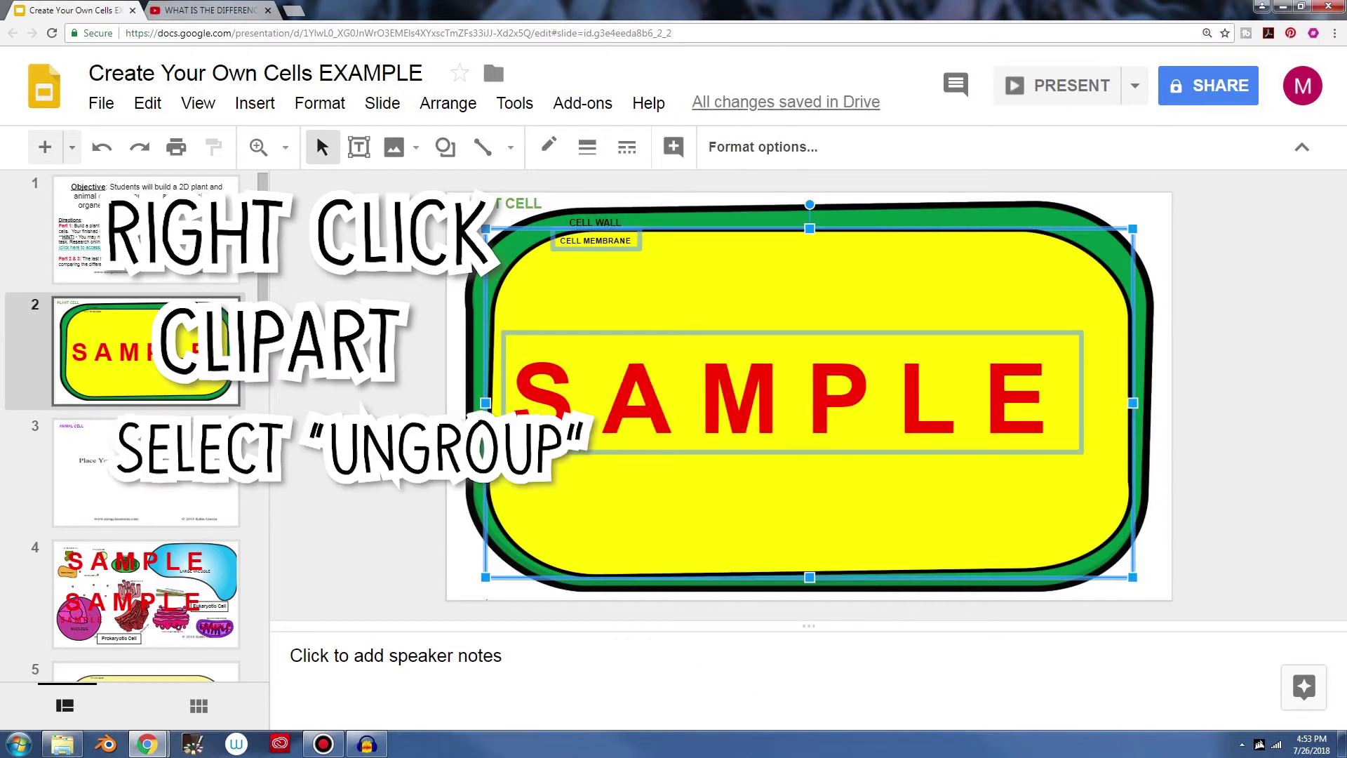
{"action": "left_click", "coordinate": [612, 221]}
{"action": "left_click", "coordinate": [601, 240]}
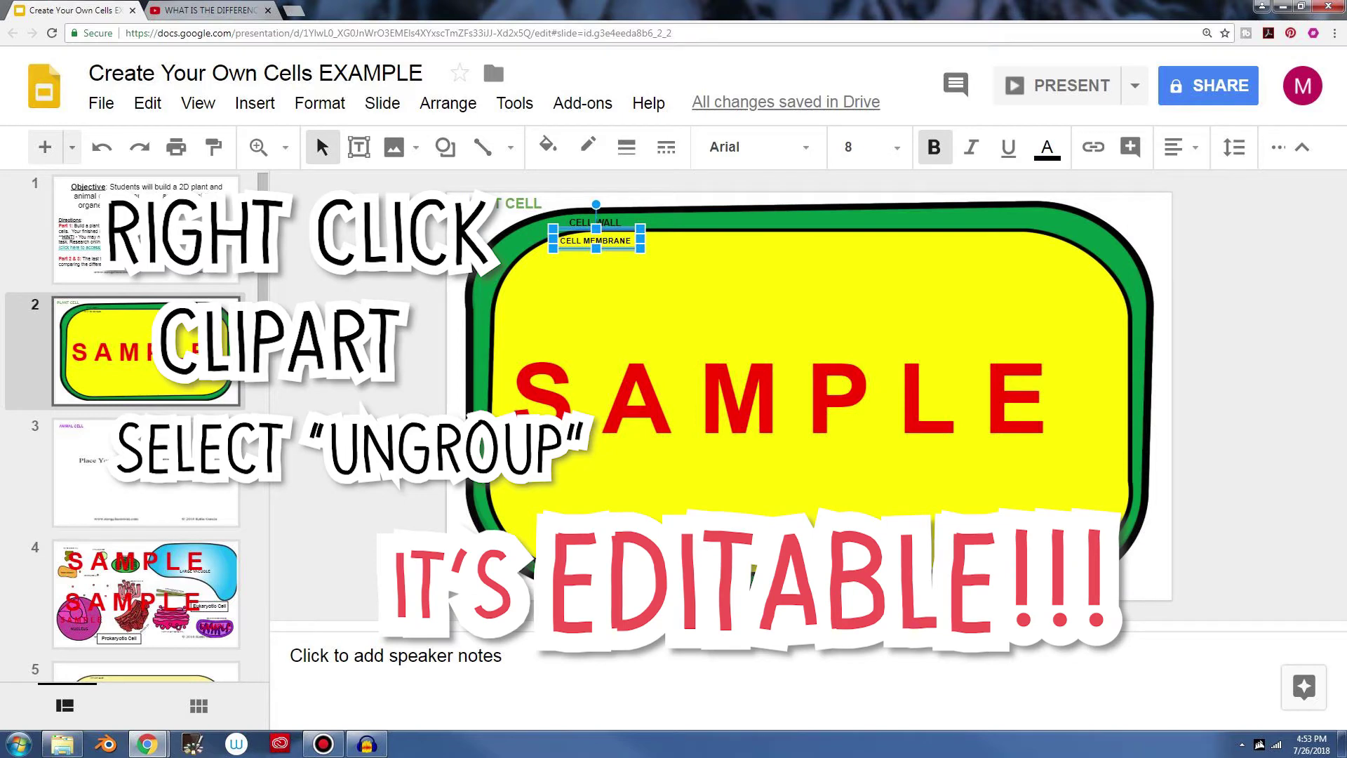
{"action": "triple_click", "coordinate": [600, 240]}
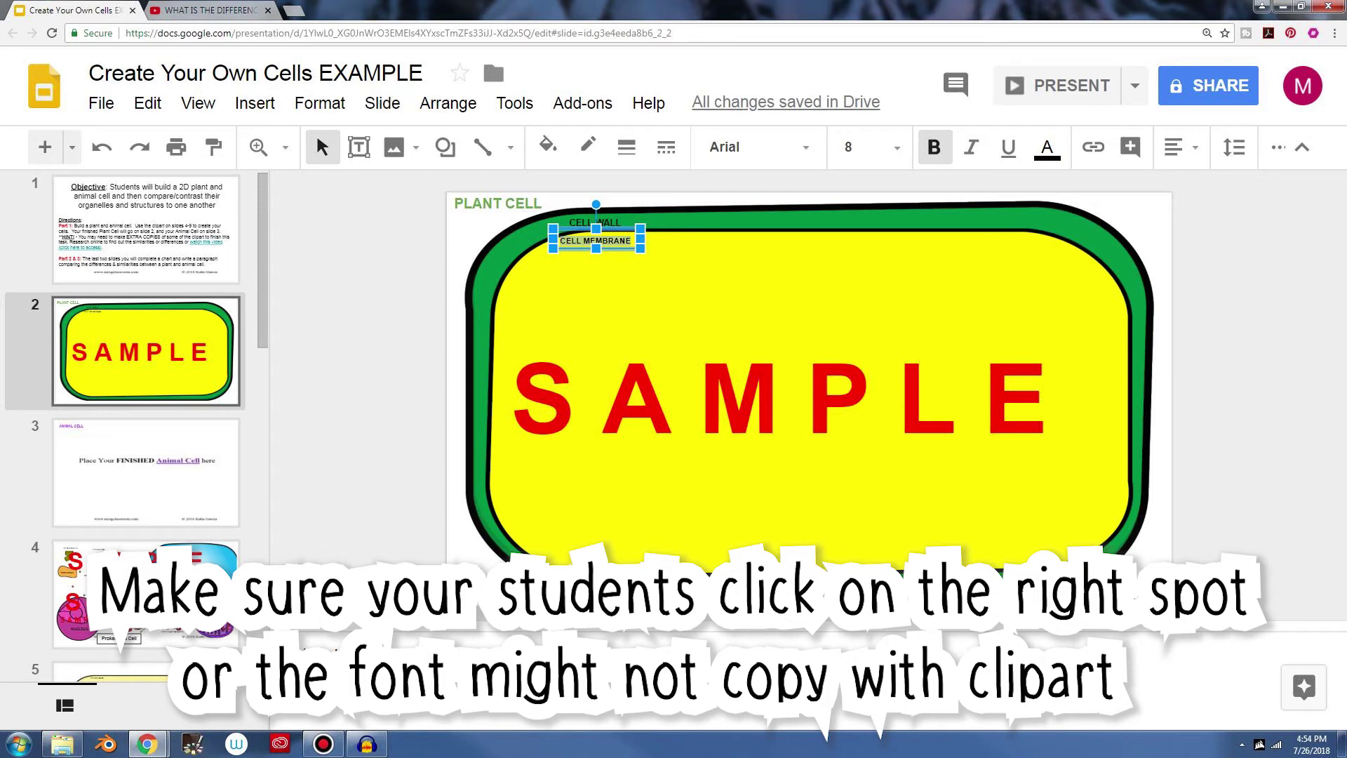
{"action": "key", "text": "Escape"}
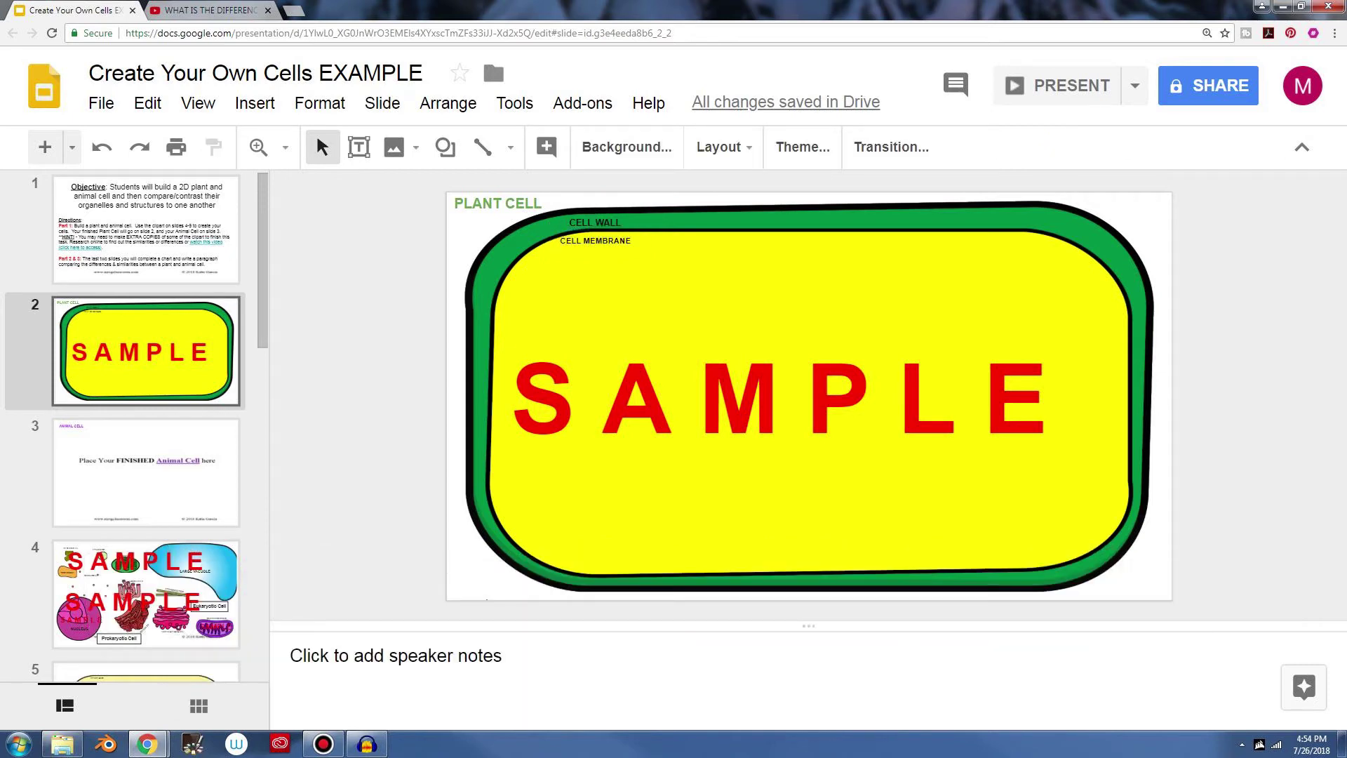
Step: Copy the pale yellow cytoplasm shape from slide 5
{"action": "left_click", "coordinate": [146, 473]}
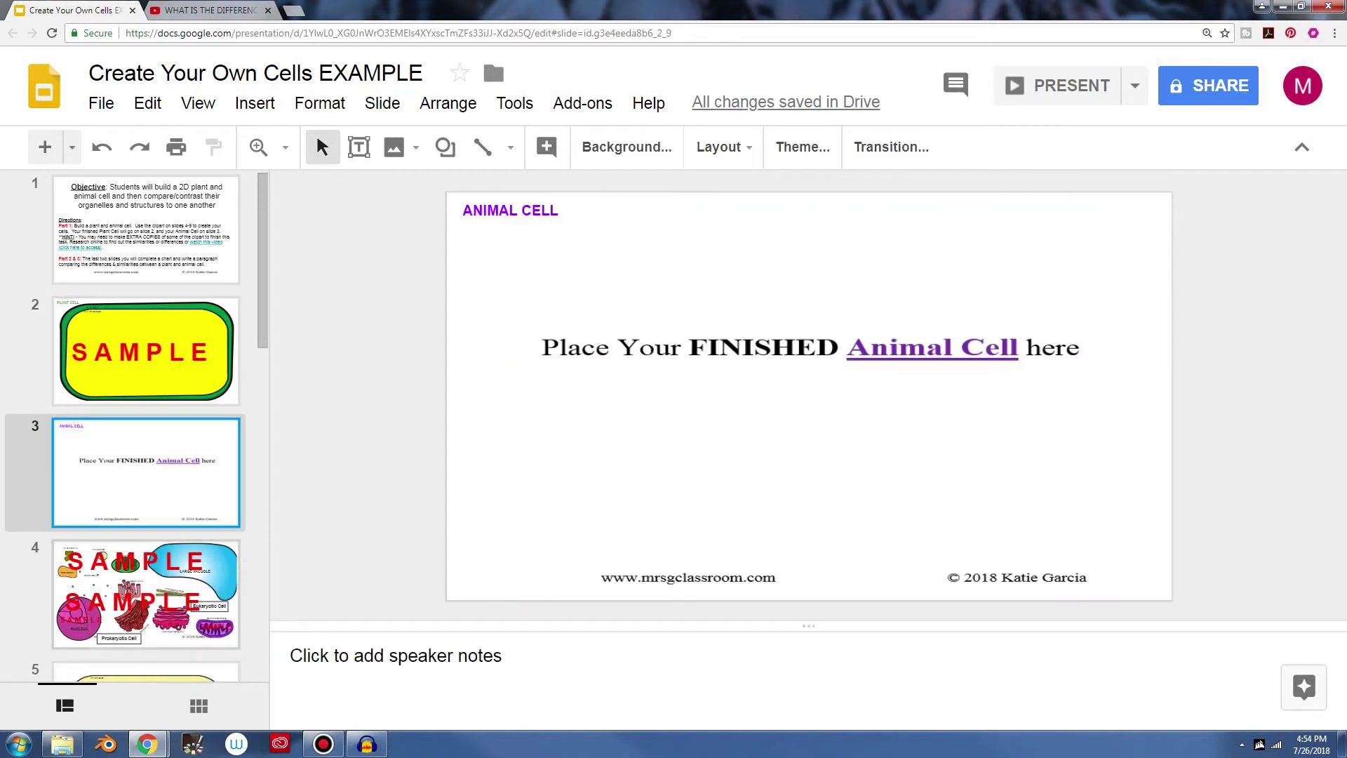
{"action": "scroll", "coordinate": [146, 589], "scroll_direction": "down", "scroll_amount": 3}
{"action": "left_click", "coordinate": [146, 483]}
{"action": "left_click", "coordinate": [616, 301]}
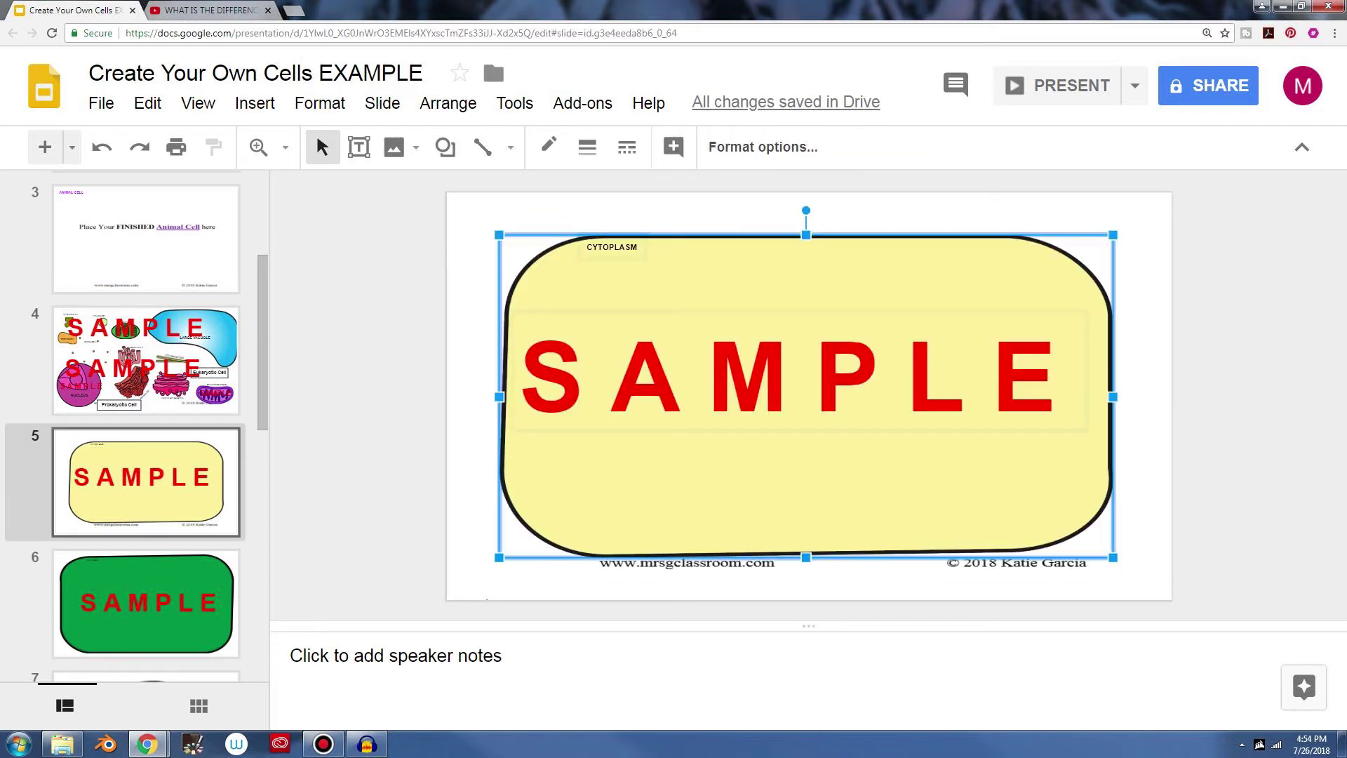
{"action": "right_click", "coordinate": [615, 302]}
{"action": "left_click", "coordinate": [679, 221]}
Step: Paste the cytoplasm onto slide 2 inside the membrane and shorten it to fit
{"action": "scroll", "coordinate": [145, 365], "scroll_direction": "up", "scroll_amount": 3}
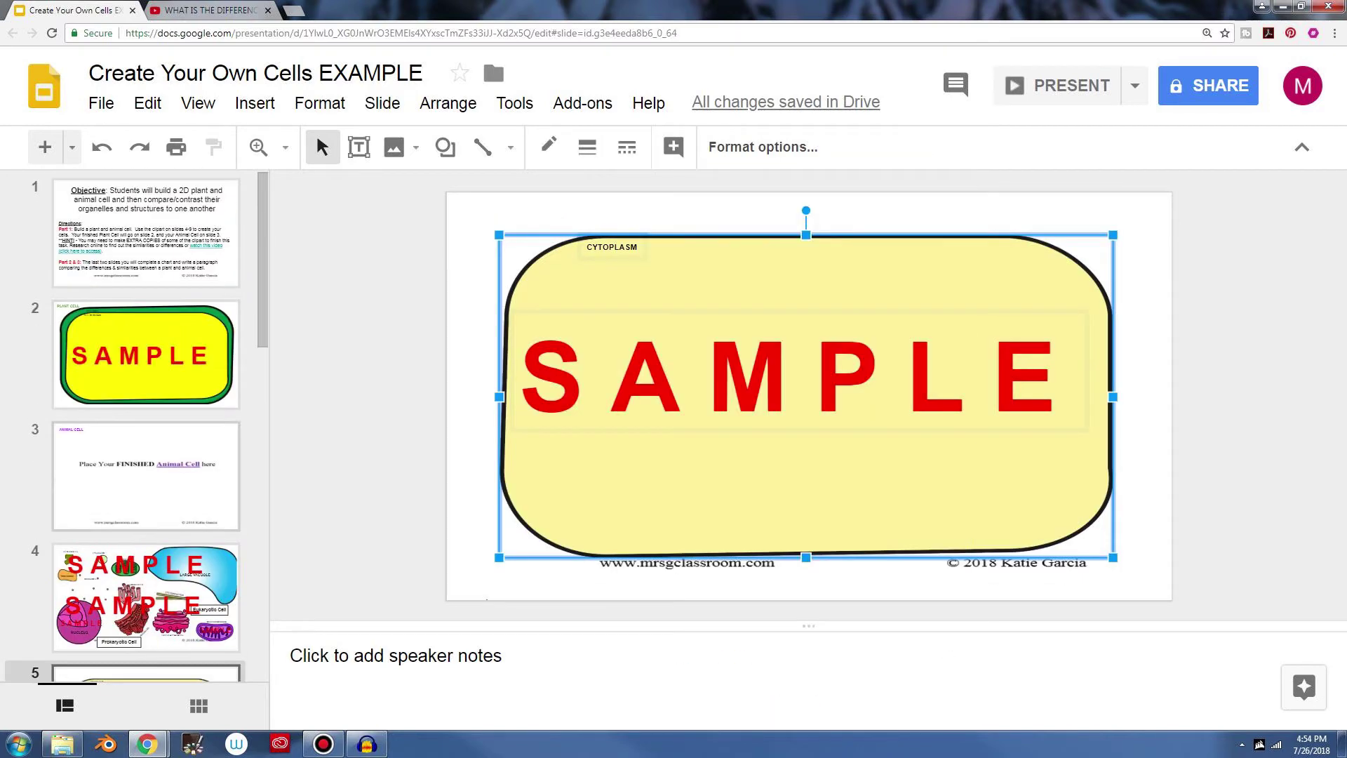
{"action": "left_click", "coordinate": [146, 355]}
{"action": "right_click", "coordinate": [448, 275]}
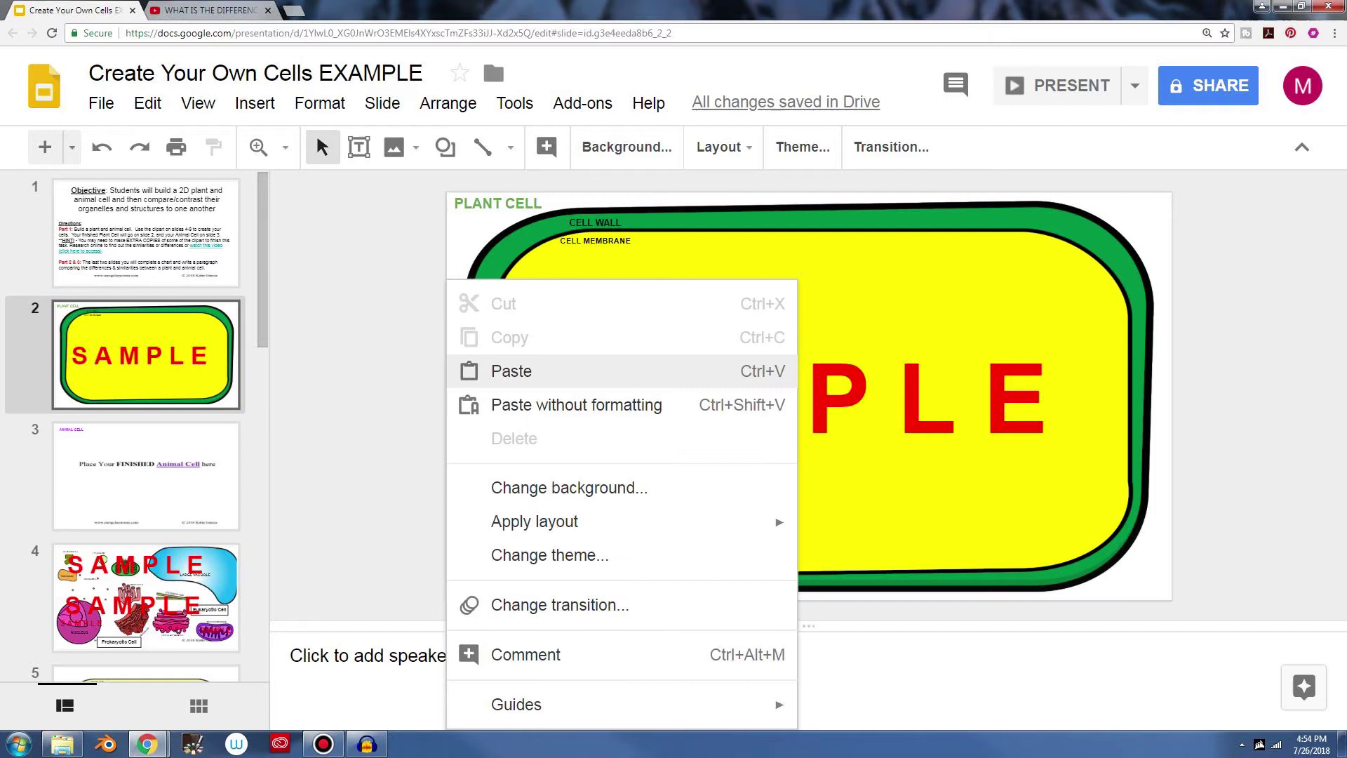
{"action": "left_click", "coordinate": [569, 369]}
{"action": "left_click_drag", "start_coordinate": [806, 396], "coordinate": [809, 410]}
{"action": "left_click_drag", "start_coordinate": [810, 572], "coordinate": [810, 558]}
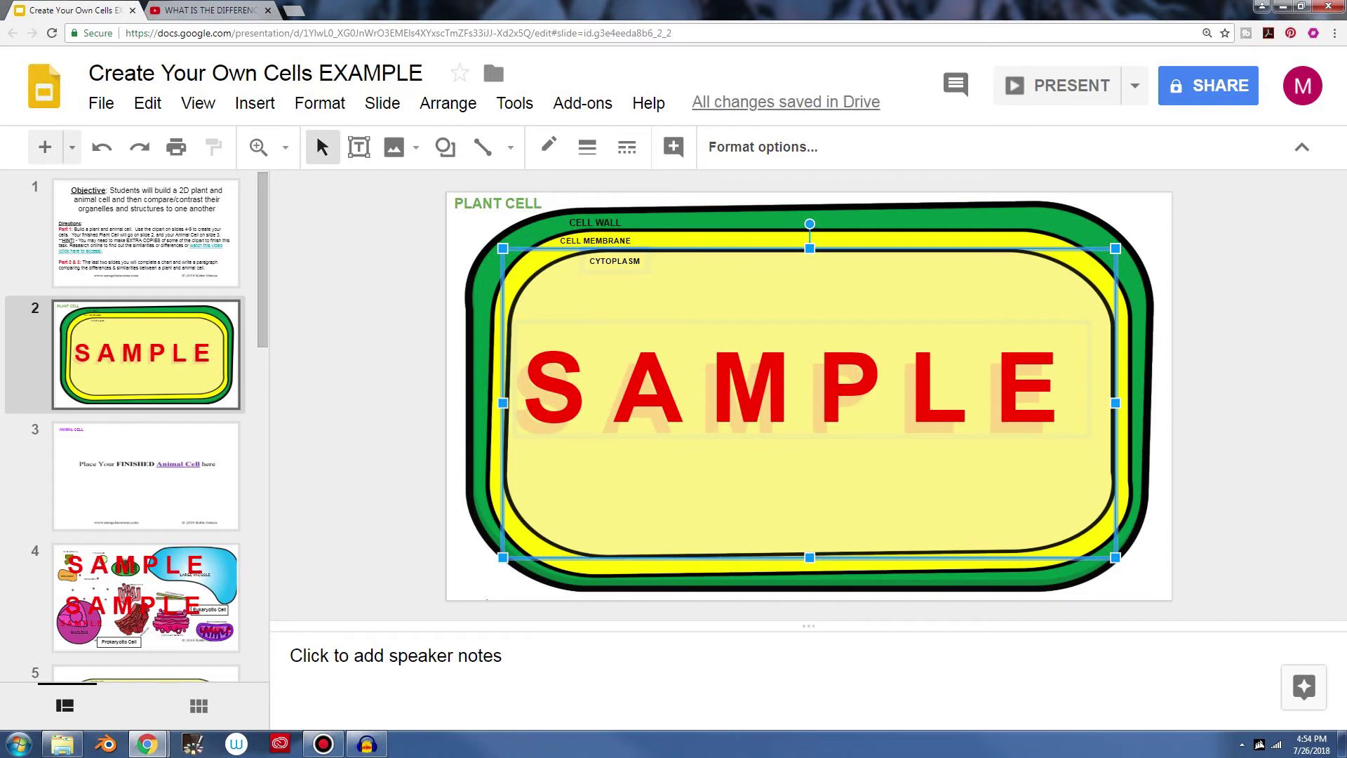
{"action": "left_click_drag", "start_coordinate": [262, 272], "coordinate": [263, 307]}
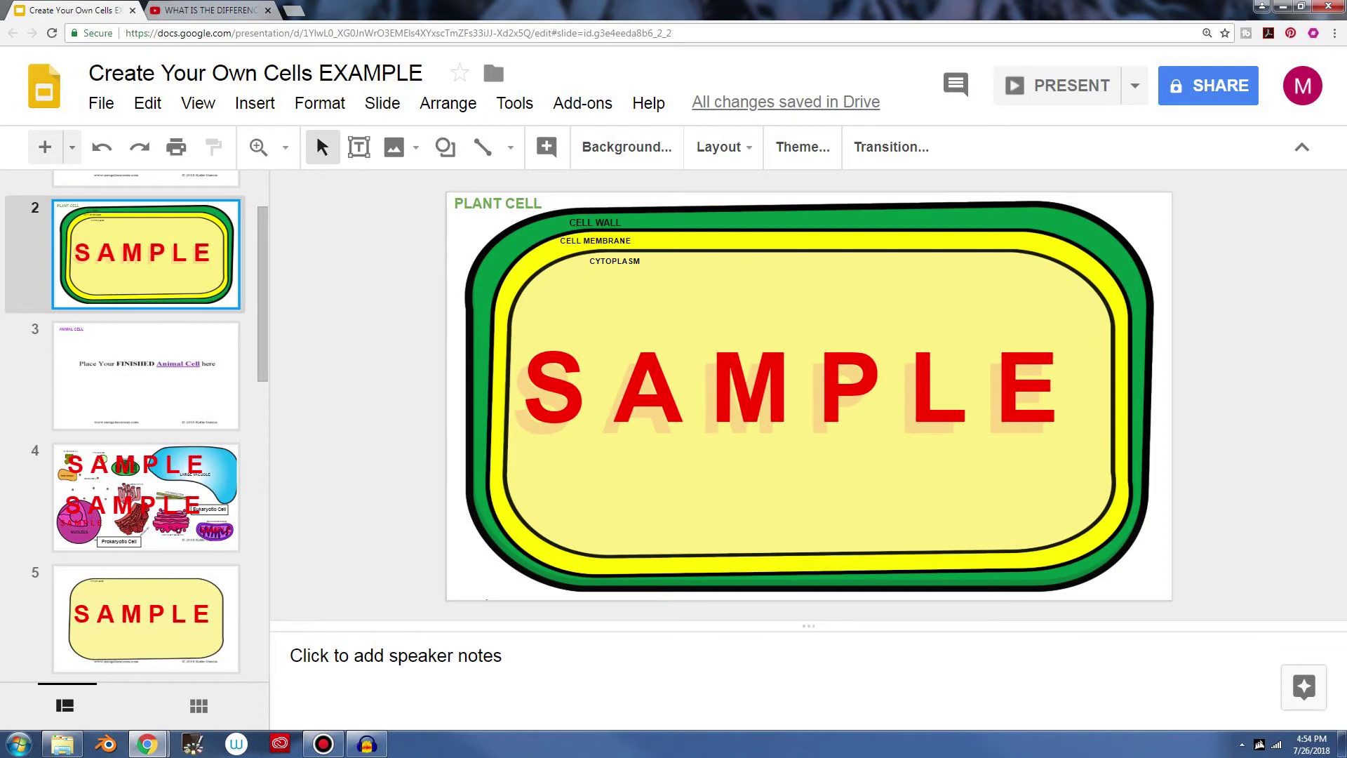
Step: Copy the nucleus clip art from slide 4
{"action": "left_click", "coordinate": [146, 498]}
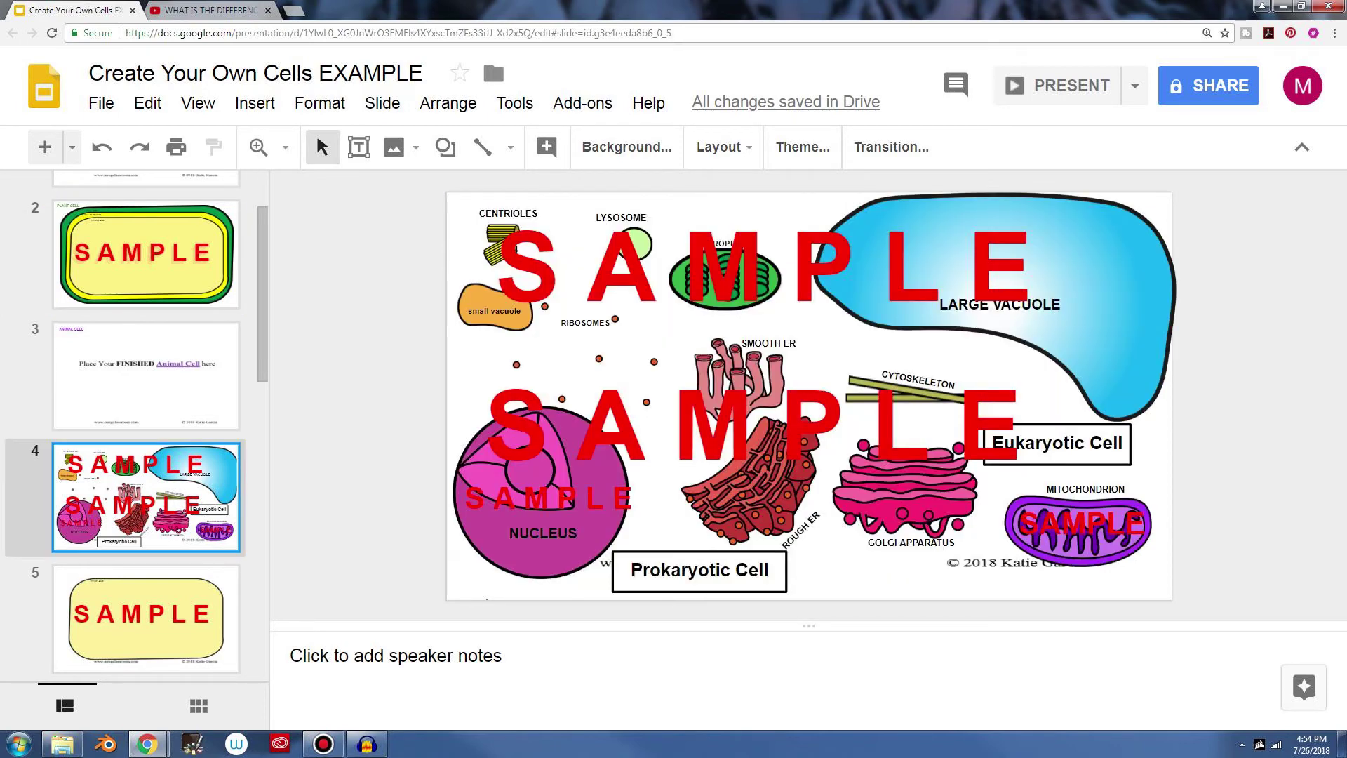
{"action": "left_click", "coordinate": [548, 516]}
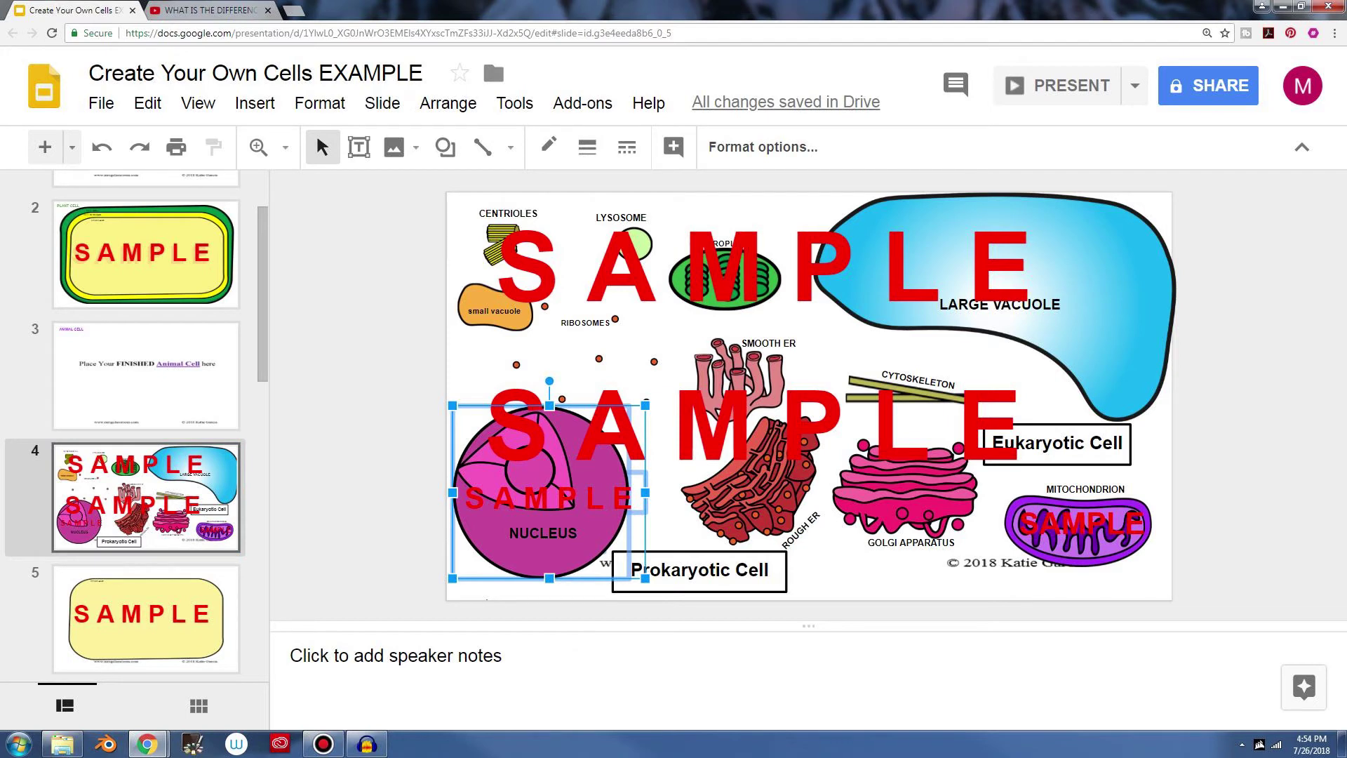
{"action": "right_click", "coordinate": [543, 491]}
{"action": "left_click", "coordinate": [576, 186]}
Step: Paste the nucleus onto slide 2 in the lower-left of the cytoplasm
{"action": "left_click", "coordinate": [146, 253]}
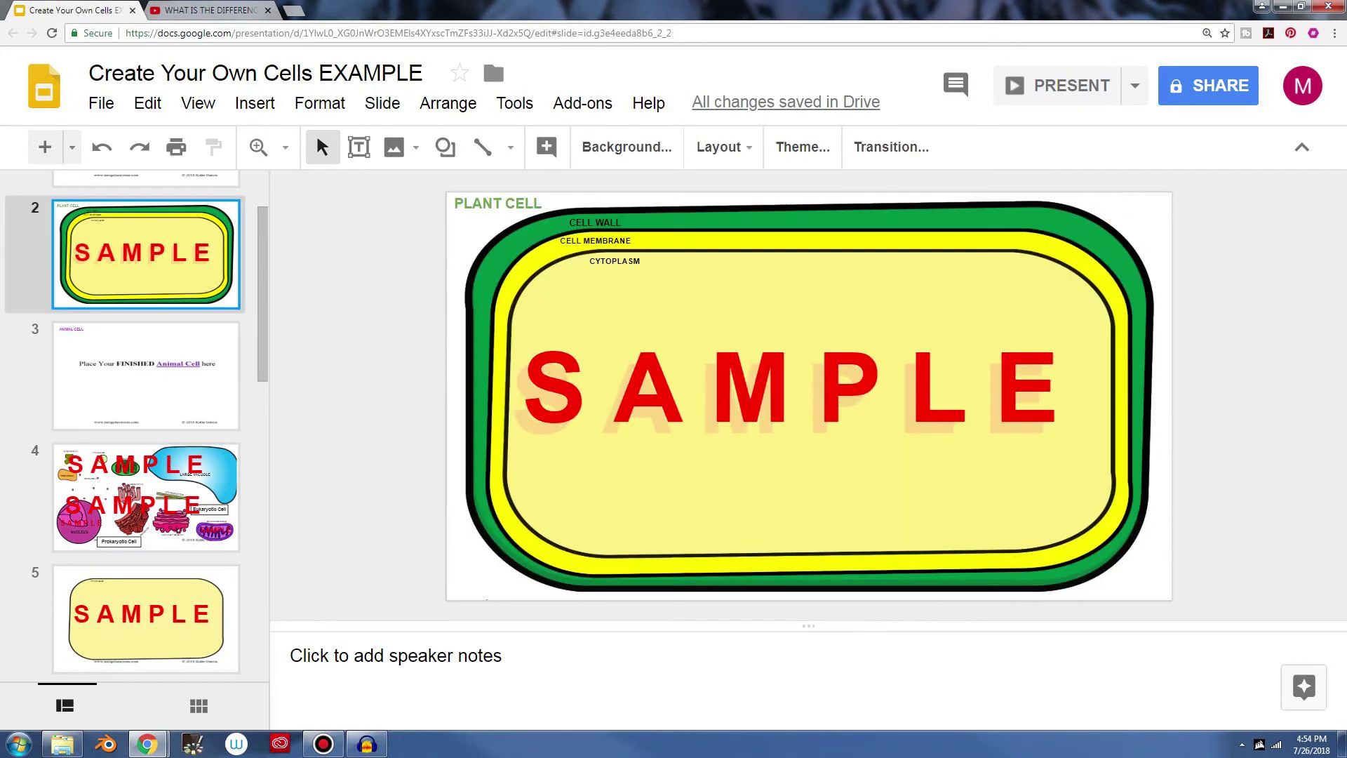
{"action": "right_click", "coordinate": [461, 560]}
{"action": "right_click", "coordinate": [451, 572]}
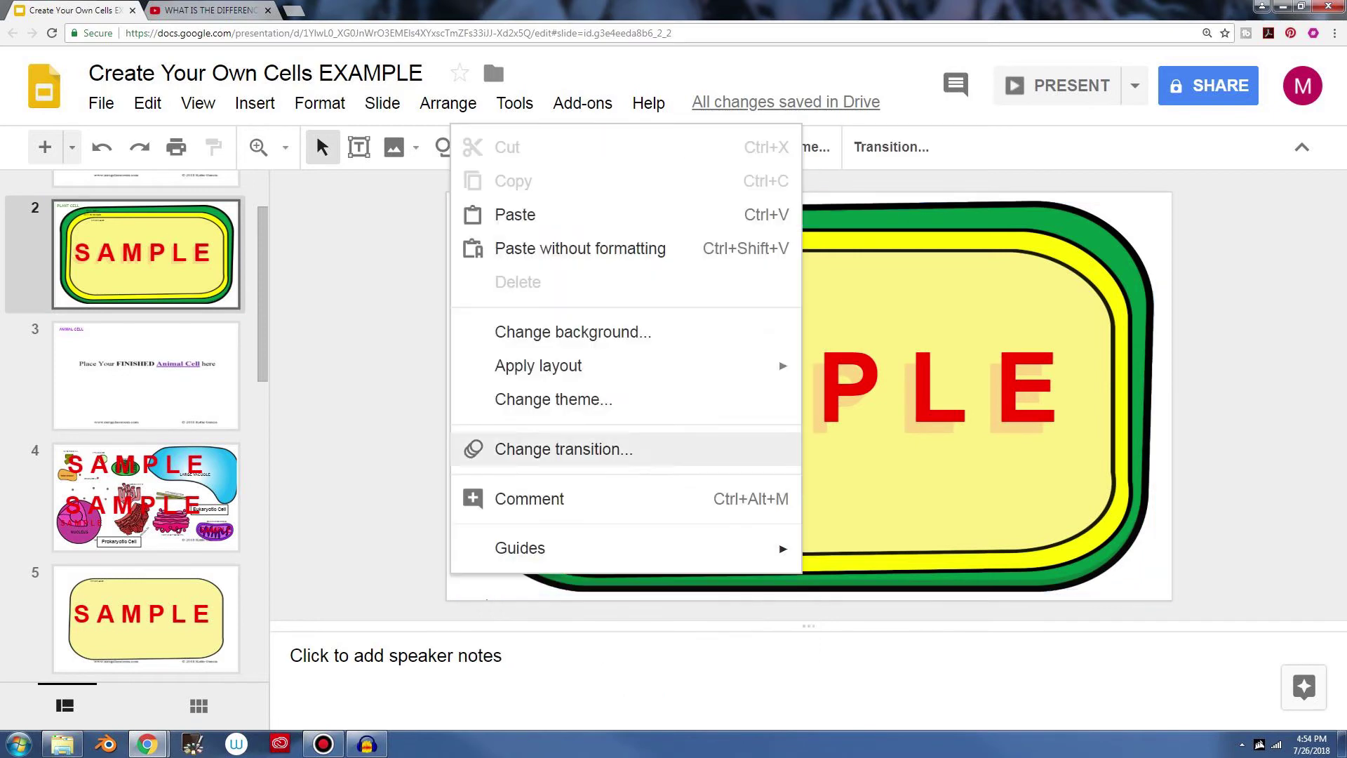
{"action": "left_click", "coordinate": [516, 215]}
{"action": "left_click_drag", "start_coordinate": [549, 484], "coordinate": [610, 455]}
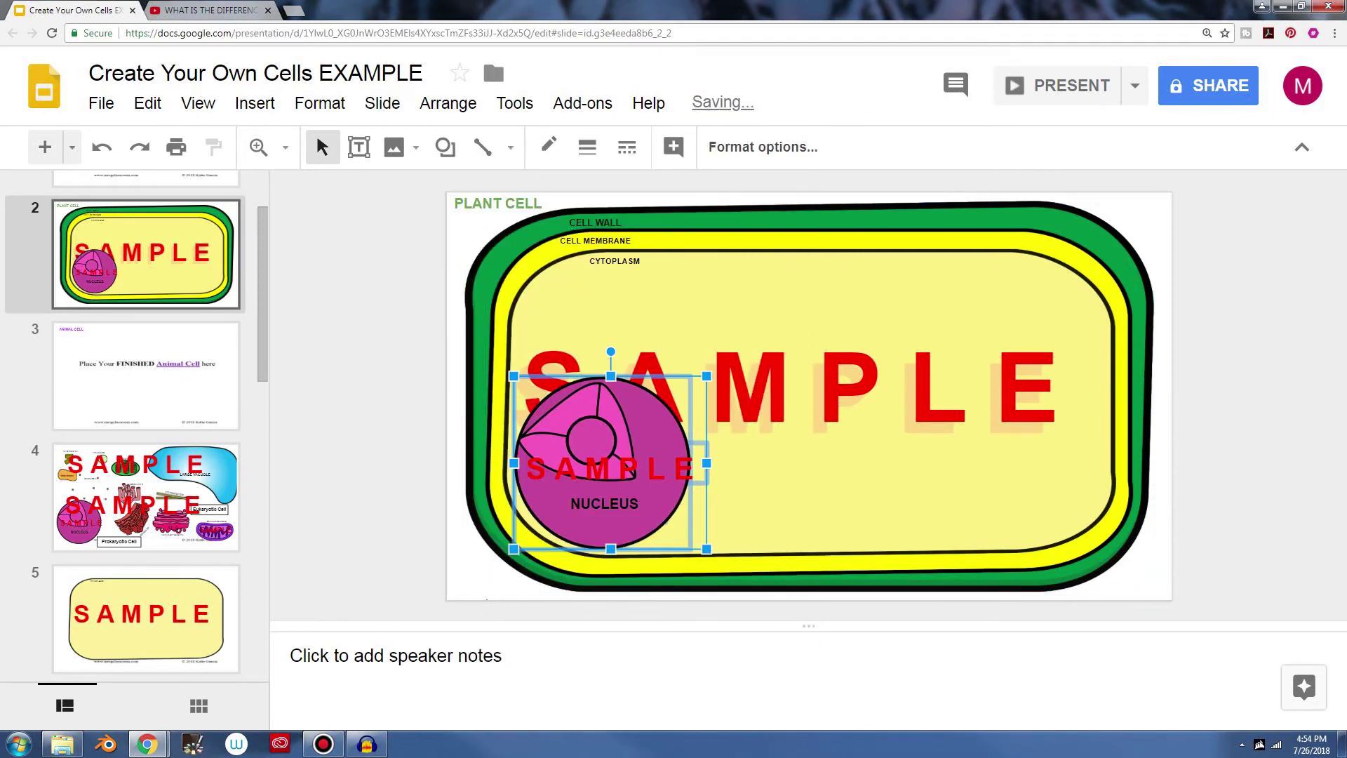
{"action": "key", "text": "Escape"}
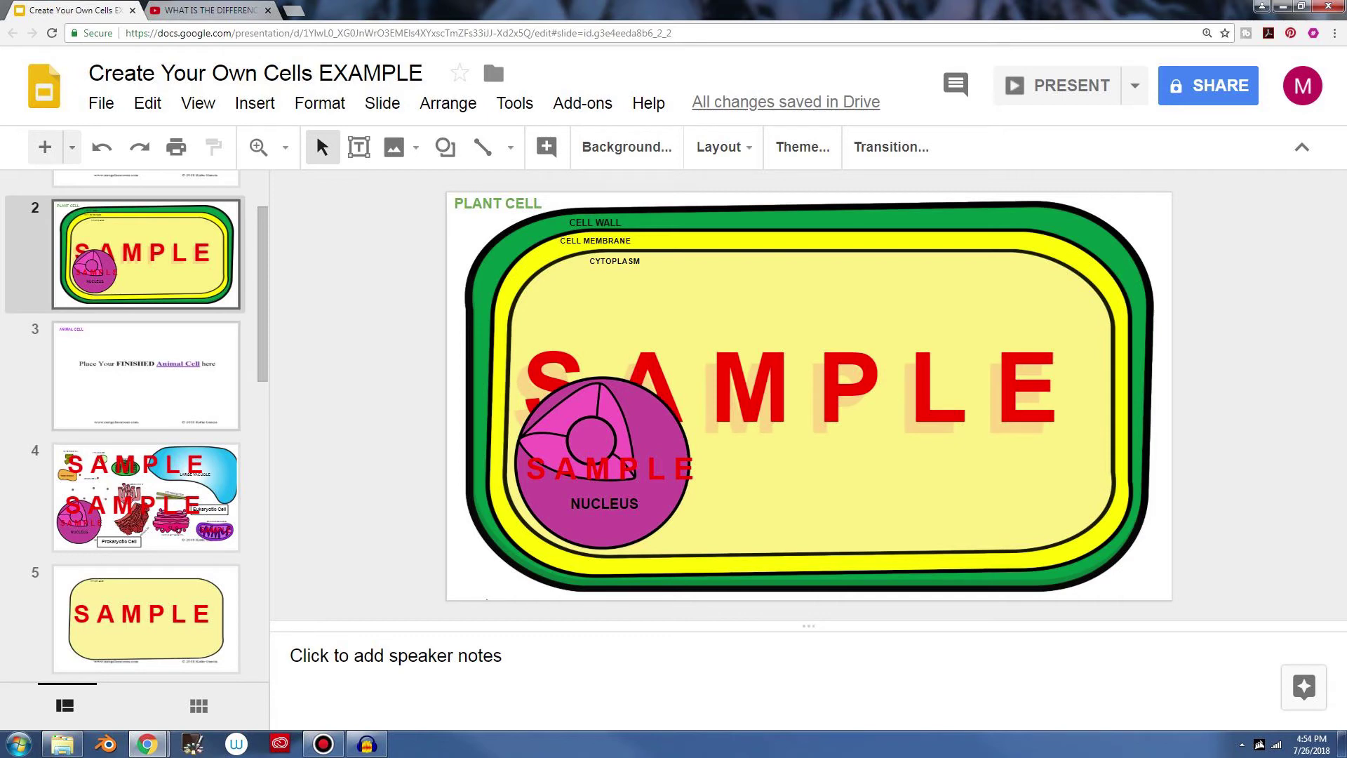
{"action": "left_click", "coordinate": [146, 376]}
Step: Show slide 10's blank Plant Cell versus Animal Cell comparison table
{"action": "scroll", "coordinate": [146, 421], "scroll_direction": "down", "scroll_amount": 10}
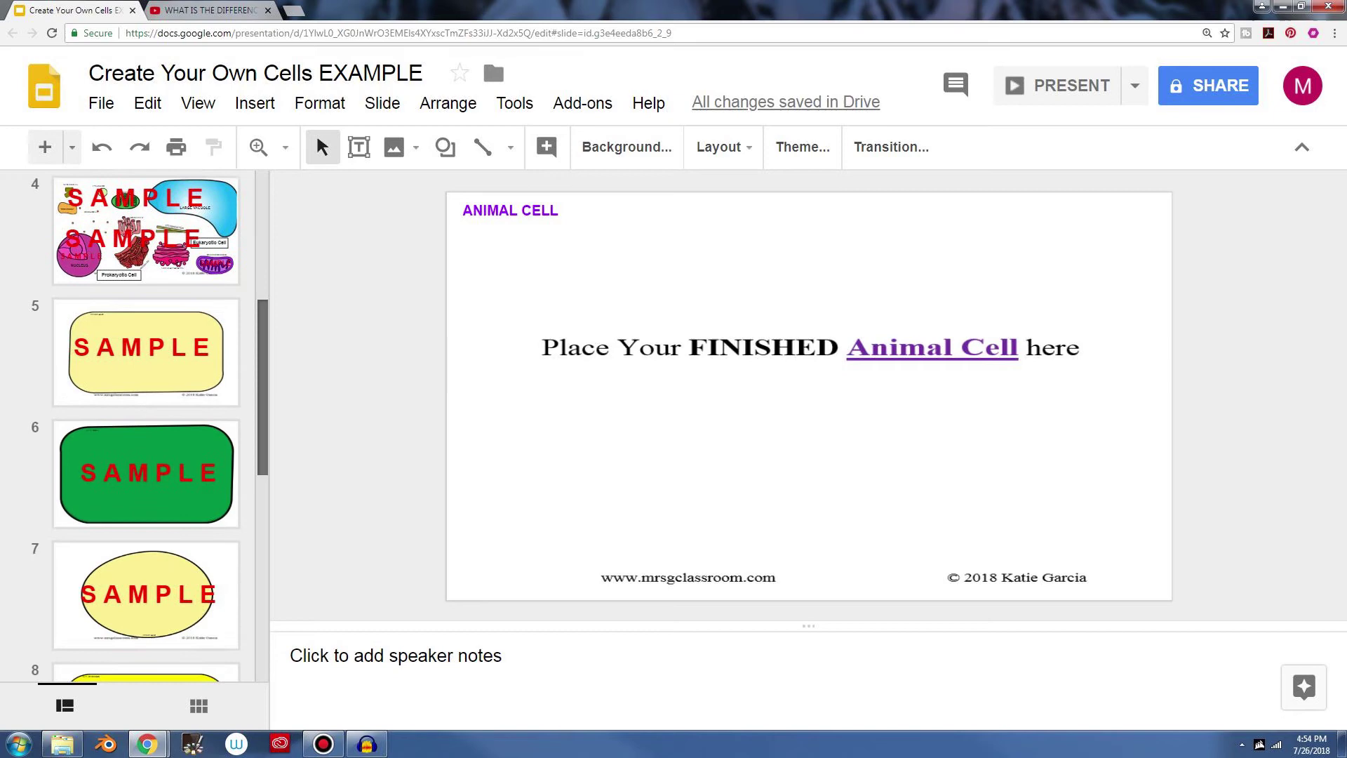
{"action": "scroll", "coordinate": [146, 491], "scroll_direction": "down", "scroll_amount": 1}
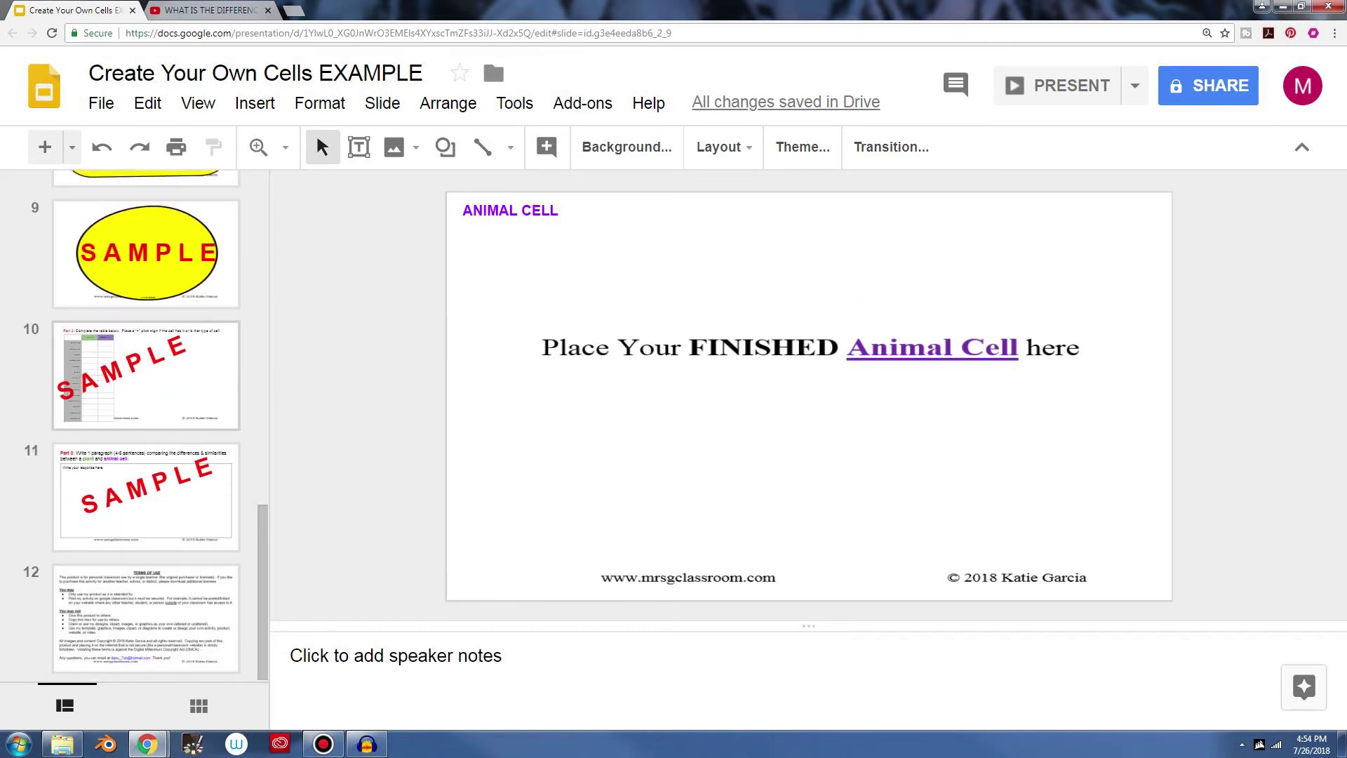
{"action": "left_click", "coordinate": [146, 376]}
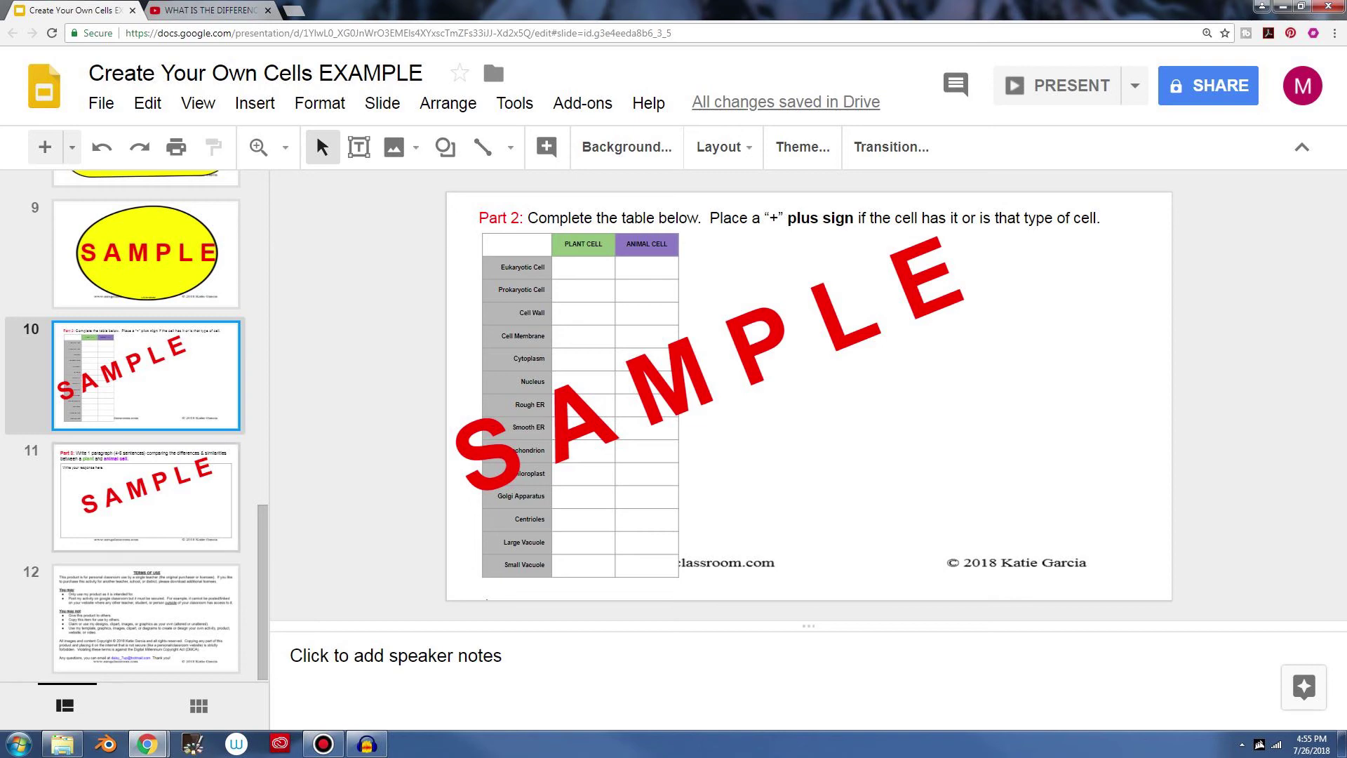
Step: Show slide 11, the Part 3 comparison paragraph with its empty response box
{"action": "left_click", "coordinate": [146, 498]}
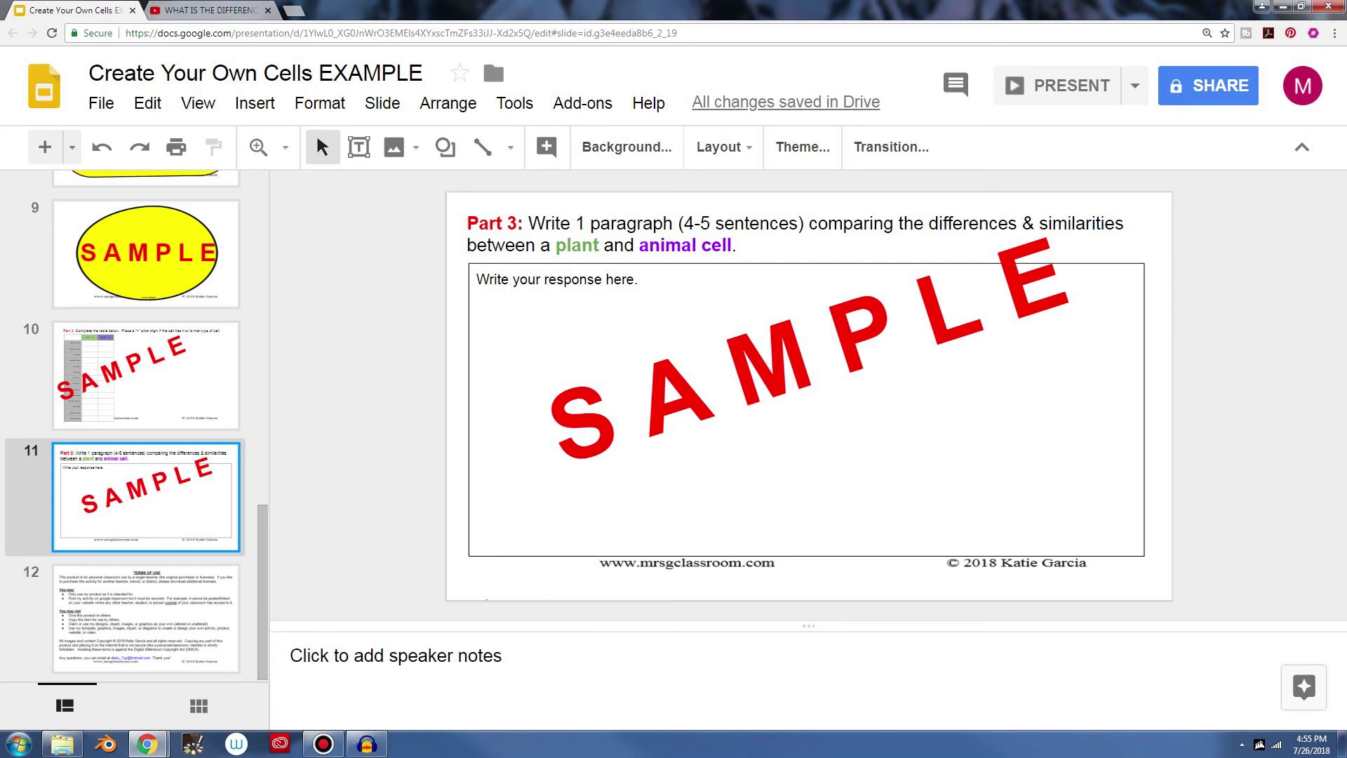